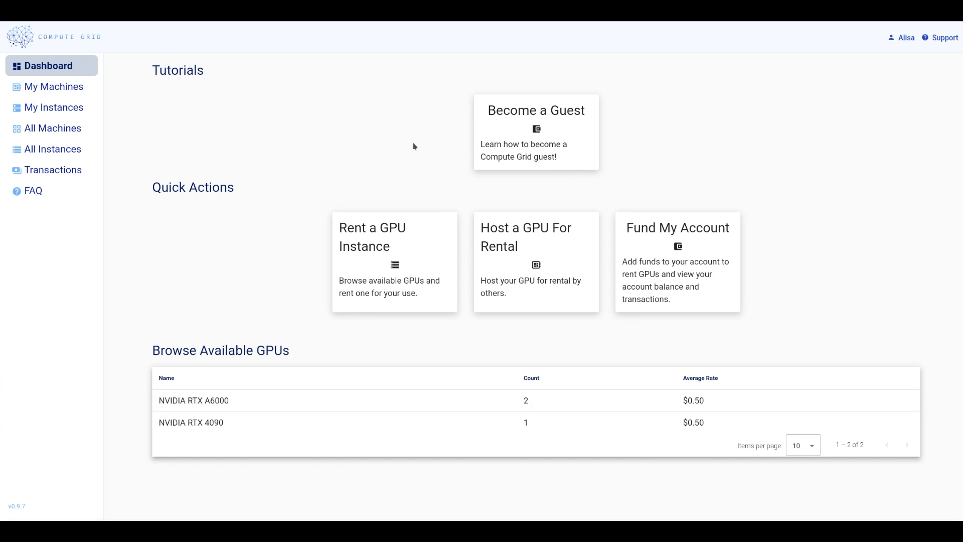
Step: Start an instance on the NVIDIA RTX A6000 machine with 1669 GB disk from the All Instances list
{"action": "left_click_drag", "start_coordinate": [146, 353], "coordinate": [343, 368]}
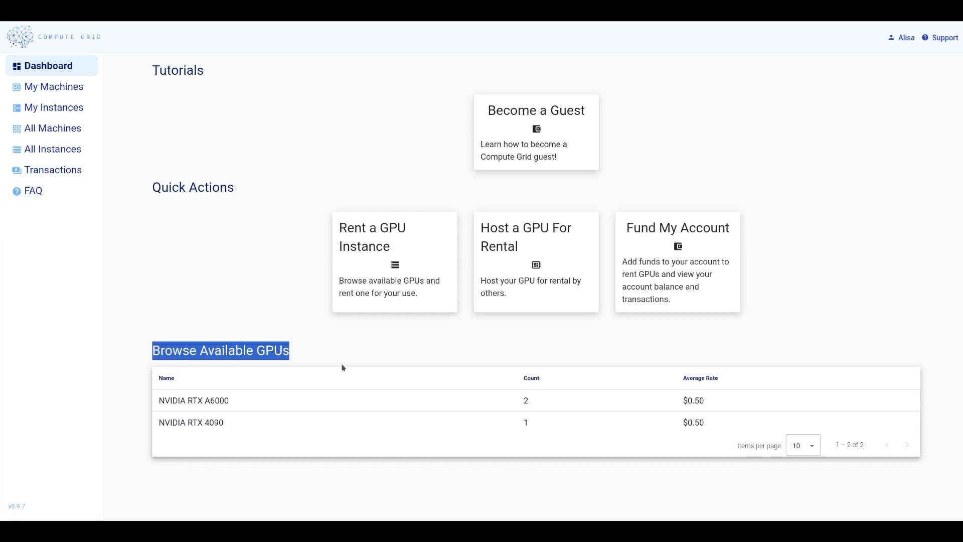
{"action": "left_click", "coordinate": [380, 364]}
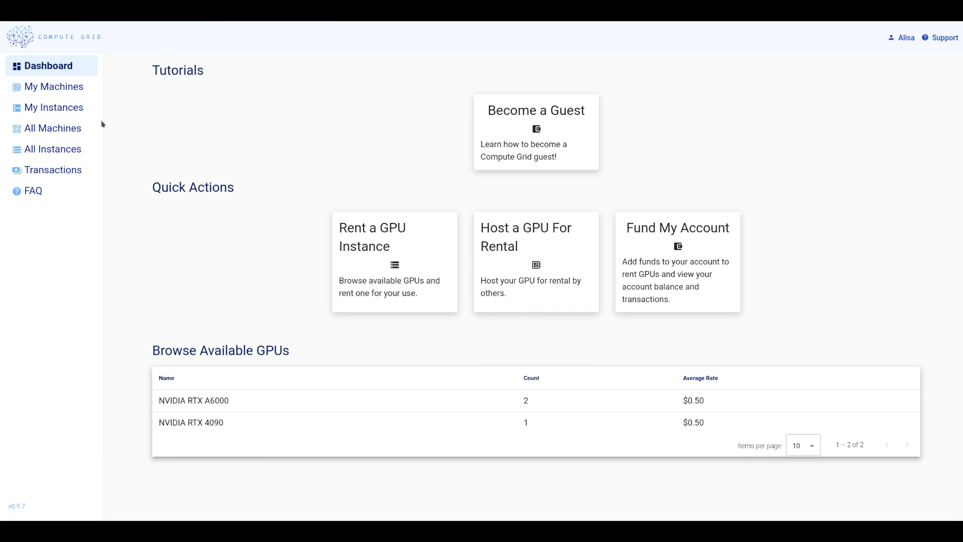
{"action": "left_click", "coordinate": [69, 151]}
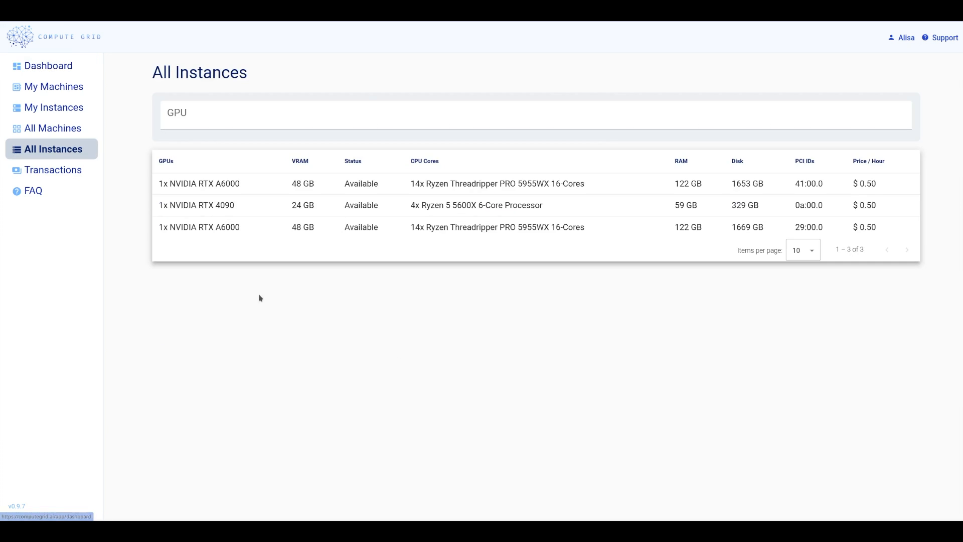
{"action": "left_click", "coordinate": [395, 231]}
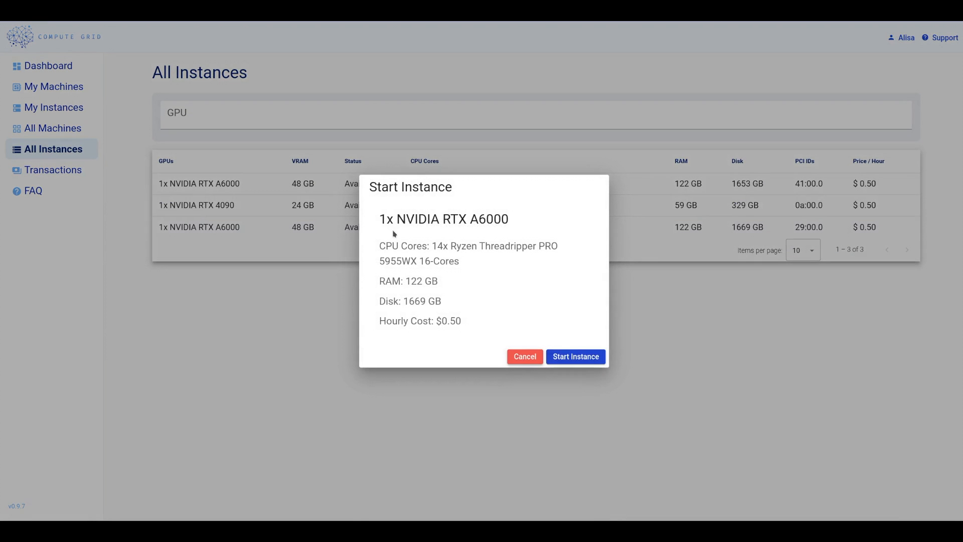
{"action": "left_click", "coordinate": [577, 356]}
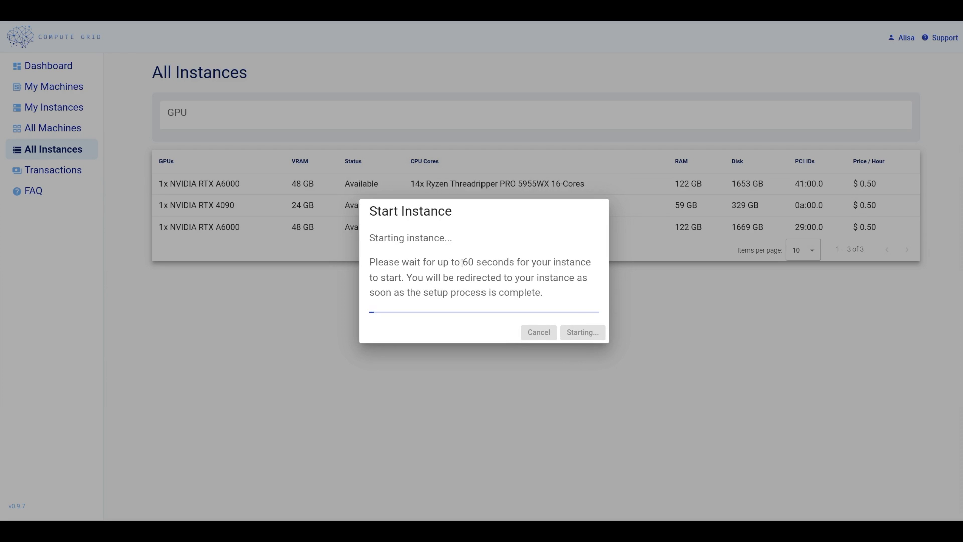
{"action": "left_click_drag", "start_coordinate": [461, 263], "coordinate": [516, 263]}
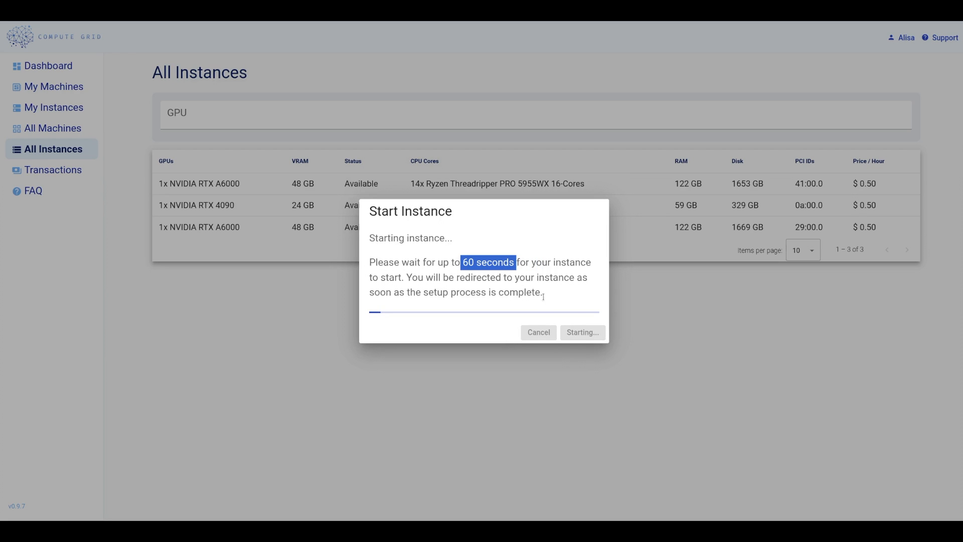
{"action": "left_click_drag", "start_coordinate": [423, 294], "coordinate": [540, 293]}
{"action": "left_click", "coordinate": [548, 291]}
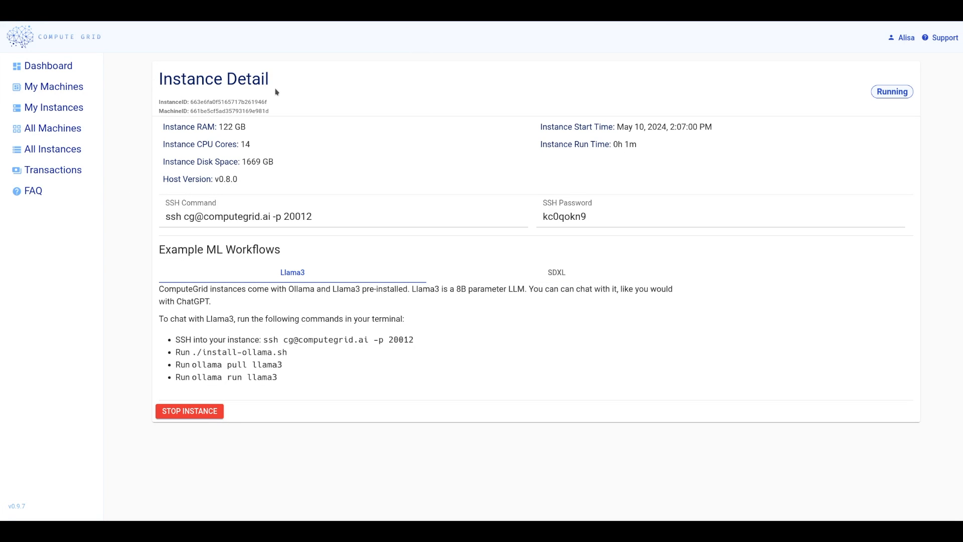
{"action": "left_click_drag", "start_coordinate": [160, 249], "coordinate": [314, 249]}
{"action": "left_click", "coordinate": [314, 249]}
{"action": "double_click", "coordinate": [524, 289]}
{"action": "left_click", "coordinate": [456, 261]}
Step: Switch to the SDXL example workflow and launch SDXL with the one-click workflow
{"action": "left_click", "coordinate": [550, 273]}
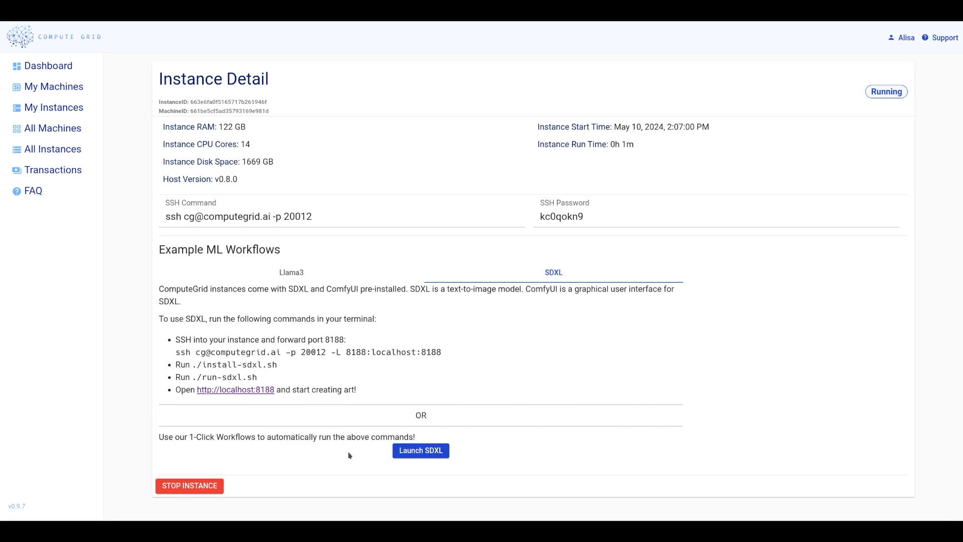
{"action": "left_click", "coordinate": [420, 450]}
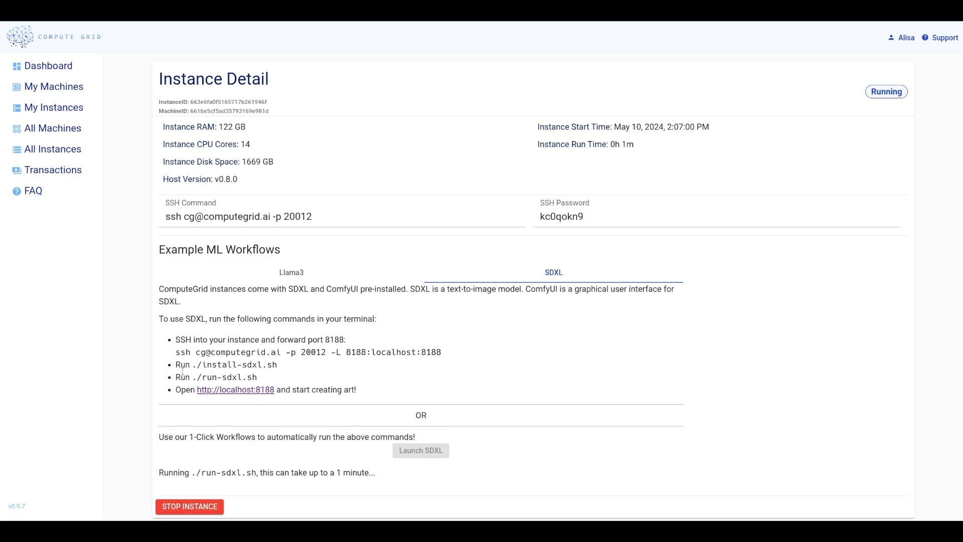
{"action": "left_click_drag", "start_coordinate": [182, 340], "coordinate": [357, 390]}
{"action": "left_click", "coordinate": [489, 350]}
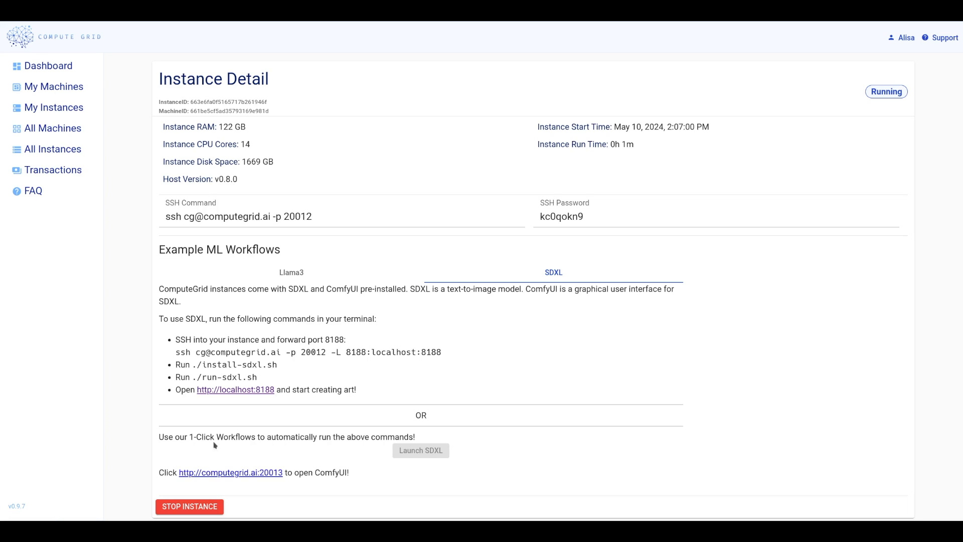
Step: Open ComfyUI at computegrid.ai:20013 and queue the default workflow's prompt
{"action": "left_click", "coordinate": [252, 473]}
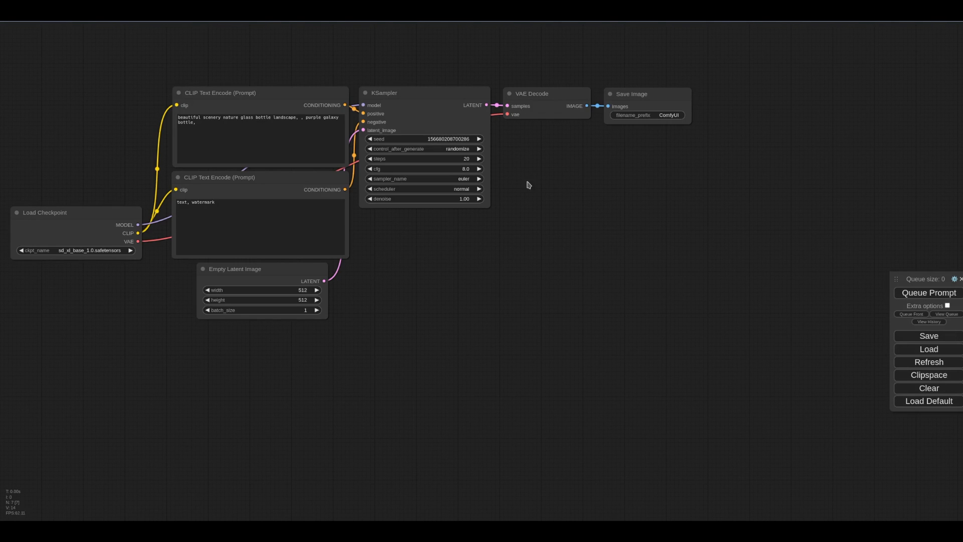
{"action": "left_click_drag", "start_coordinate": [471, 272], "coordinate": [575, 308]}
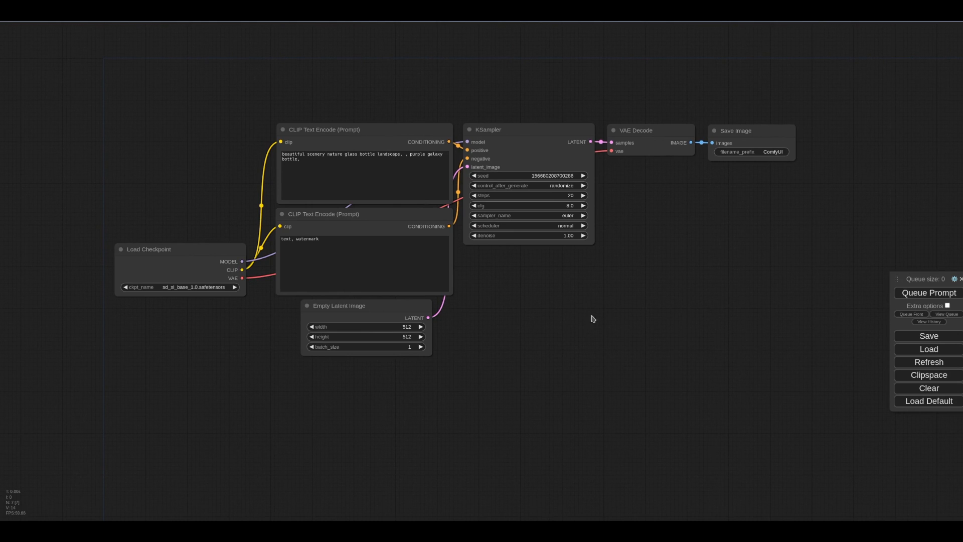
{"action": "scroll", "coordinate": [598, 320], "scroll_direction": "down", "scroll_amount": 1}
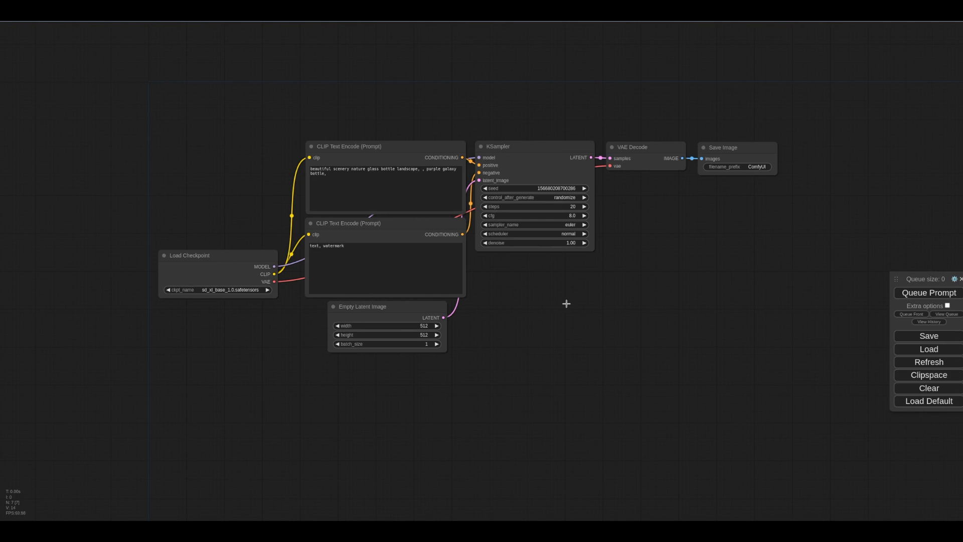
{"action": "left_click", "coordinate": [929, 294]}
{"action": "left_click_drag", "start_coordinate": [777, 253], "coordinate": [859, 350]}
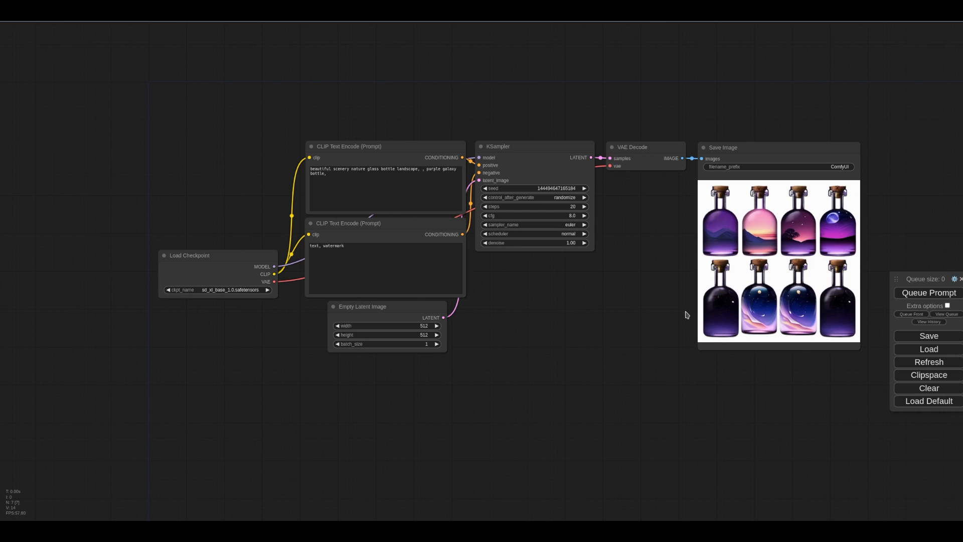
Step: Clear the whole workflow from the canvas
{"action": "left_click", "coordinate": [907, 388]}
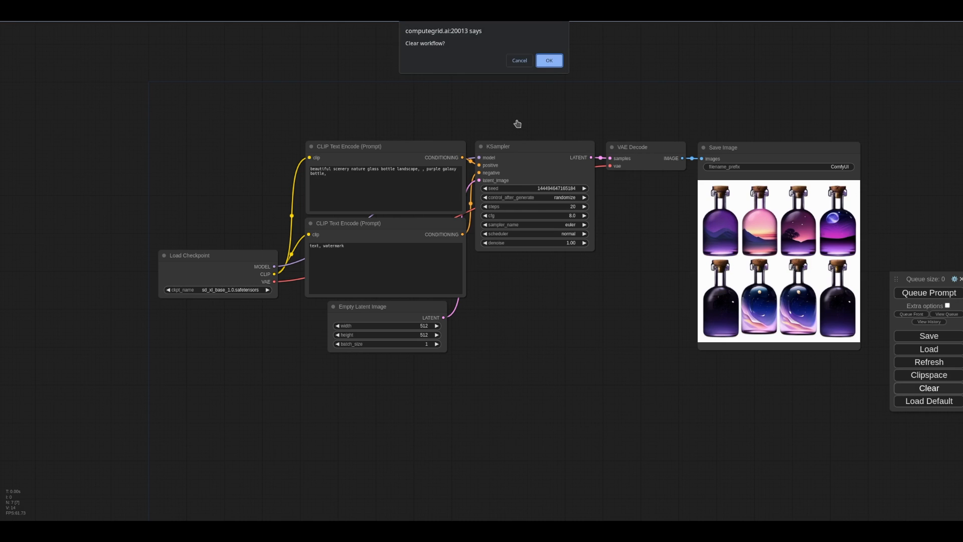
{"action": "left_click", "coordinate": [550, 57]}
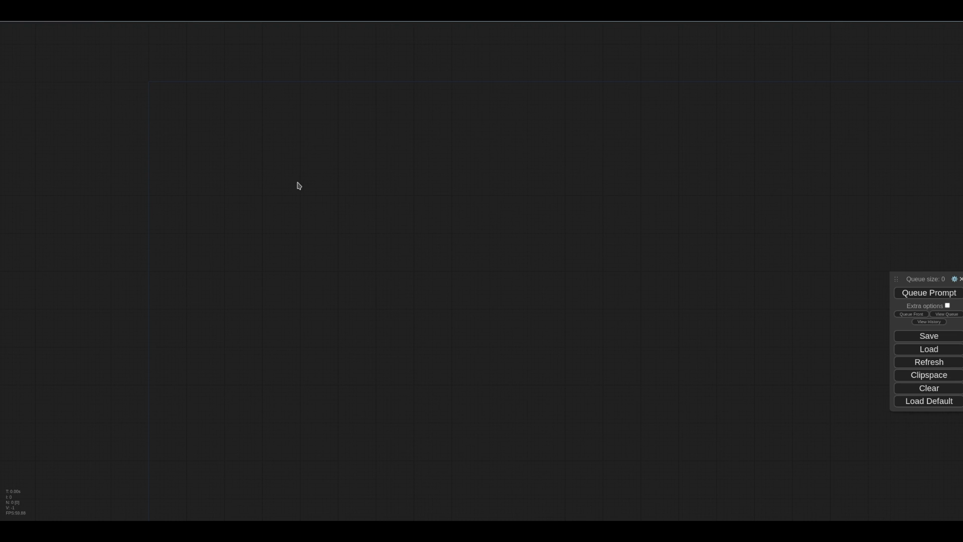
Step: Add an Empty Latent Image node to the empty canvas by searching for empty
{"action": "right_click", "coordinate": [305, 140]}
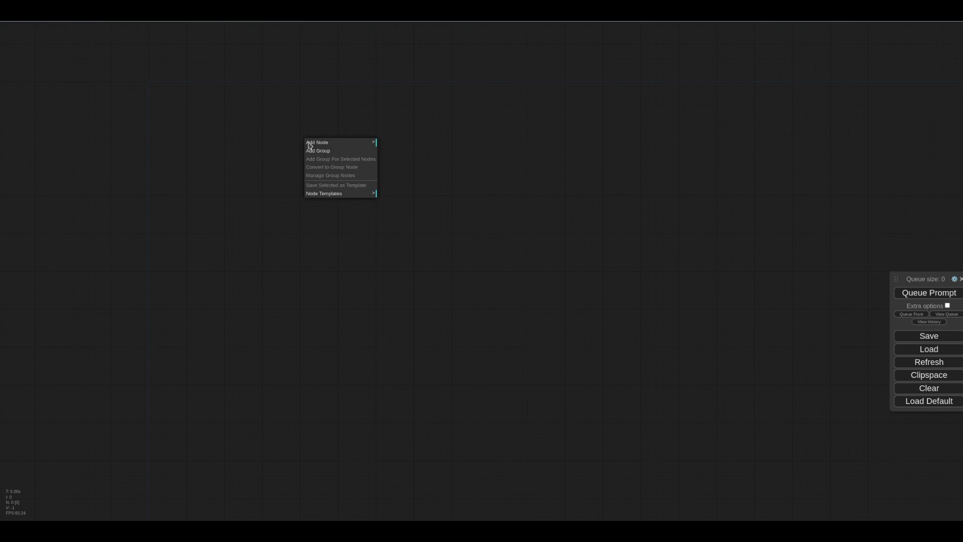
{"action": "left_click", "coordinate": [324, 143]}
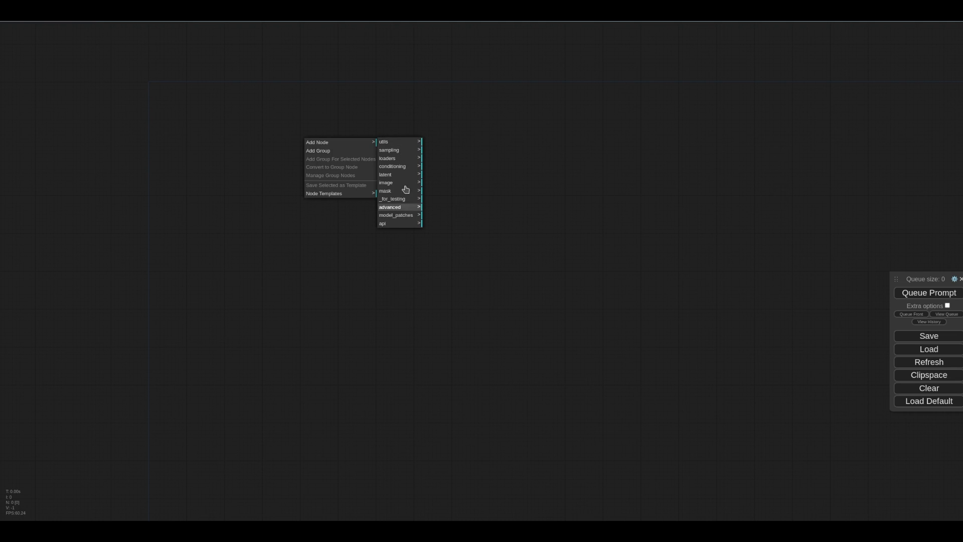
{"action": "left_click", "coordinate": [461, 173]}
{"action": "double_click", "coordinate": [369, 187]}
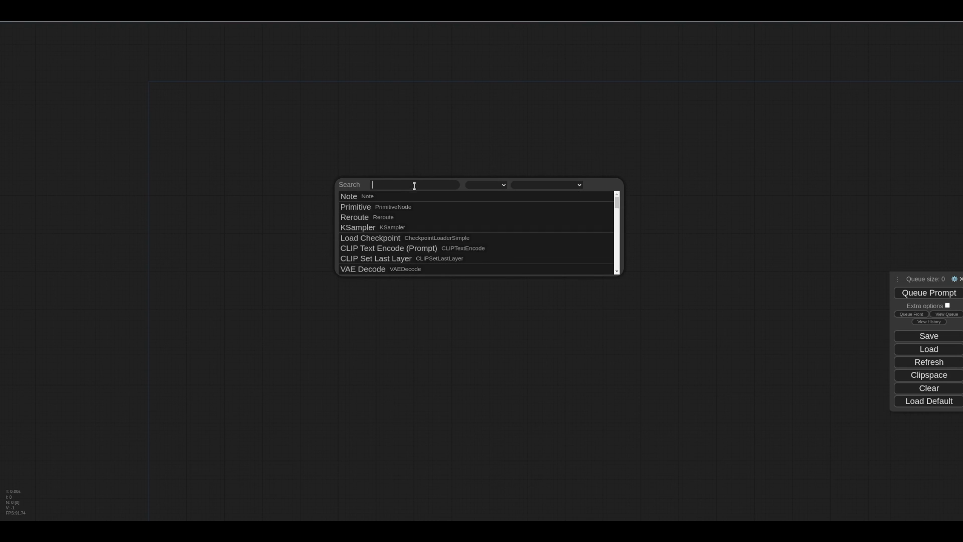
{"action": "type", "text": "empty"}
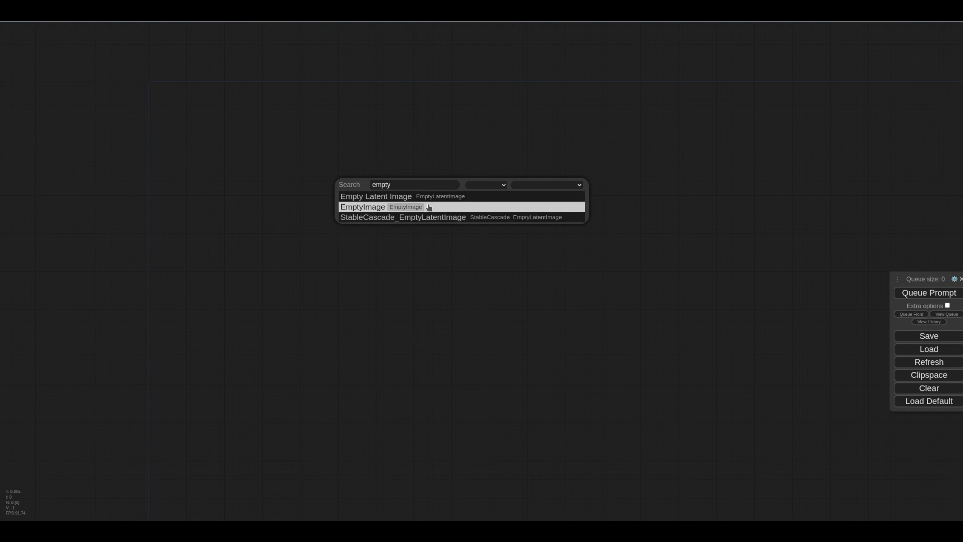
{"action": "left_click", "coordinate": [433, 196]}
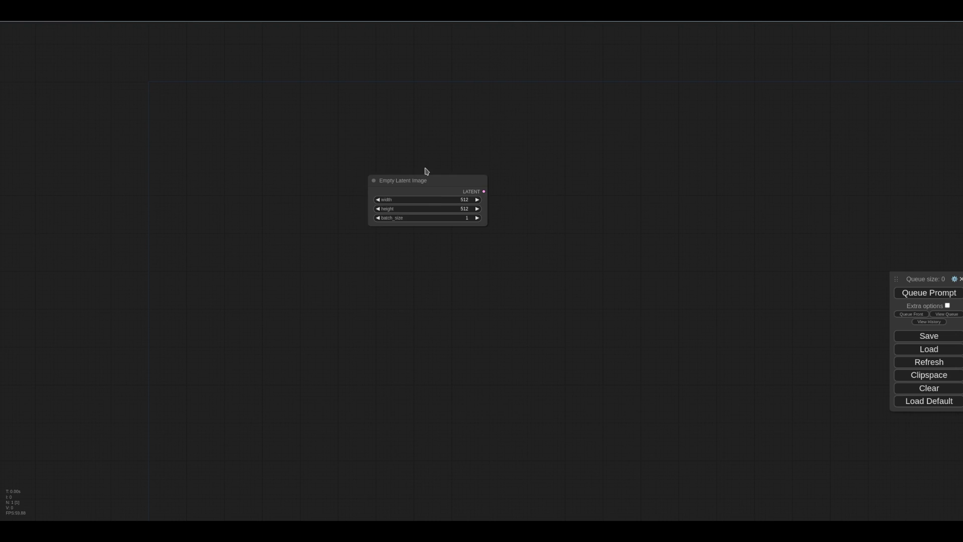
{"action": "left_click_drag", "start_coordinate": [400, 171], "coordinate": [294, 181]}
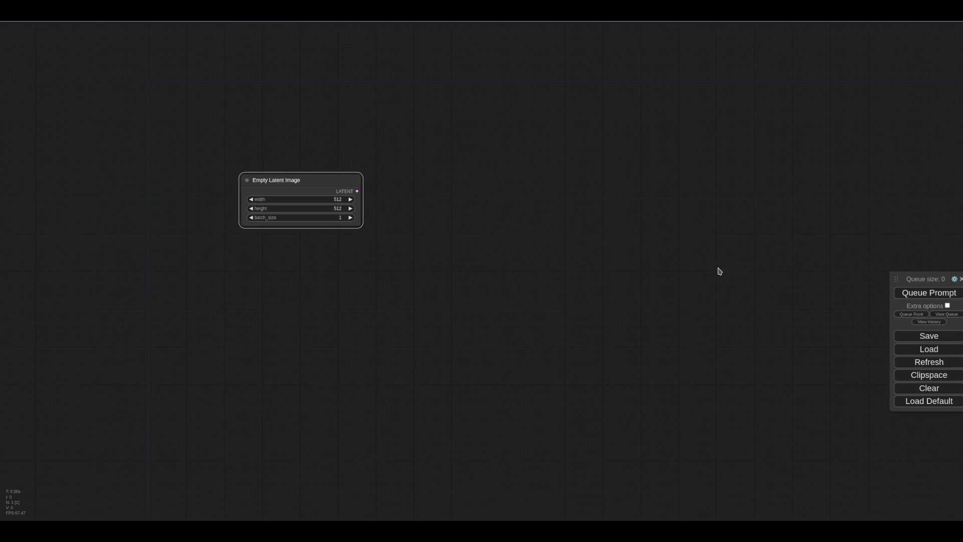
Step: Set the Empty Latent Image width and height to 1024 each
{"action": "scroll", "coordinate": [302, 199], "scroll_direction": "up", "scroll_amount": 3}
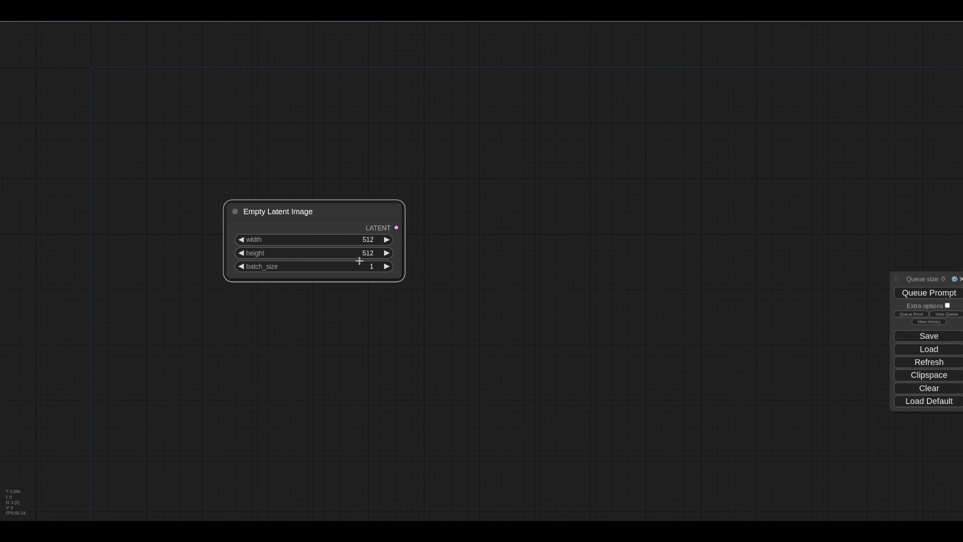
{"action": "left_click", "coordinate": [368, 243]}
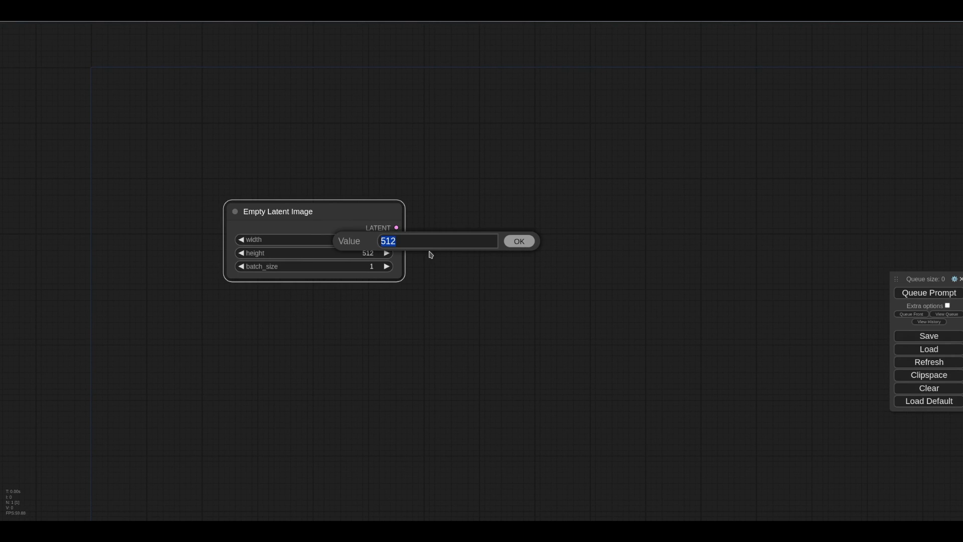
{"action": "key", "text": "BackSpace"}
{"action": "type", "text": "1024"}
{"action": "left_click", "coordinate": [505, 241]}
{"action": "left_click", "coordinate": [351, 254]}
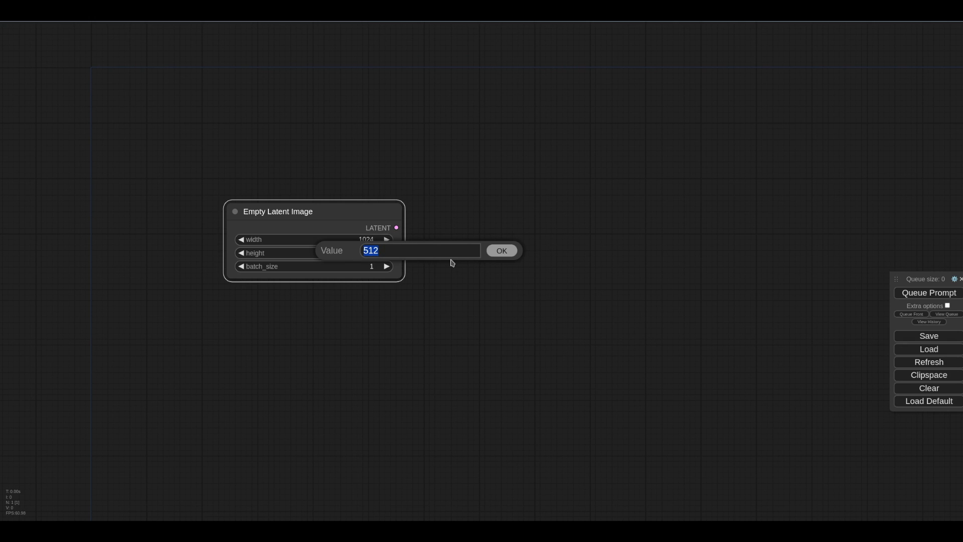
{"action": "type", "text": "1024"}
{"action": "left_click", "coordinate": [504, 253]}
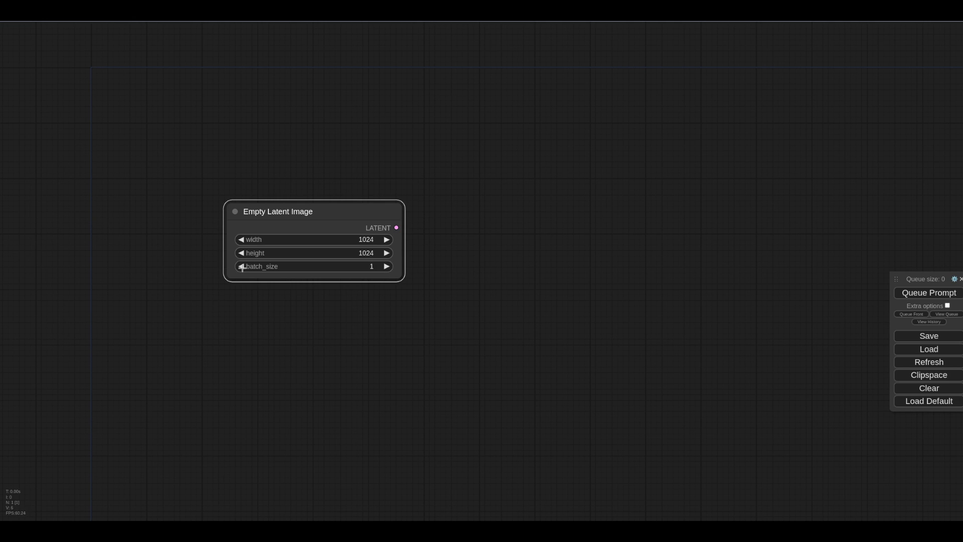
Step: Add a Load Checkpoint node next to the Empty Latent Image node
{"action": "left_click_drag", "start_coordinate": [324, 209], "coordinate": [318, 171]}
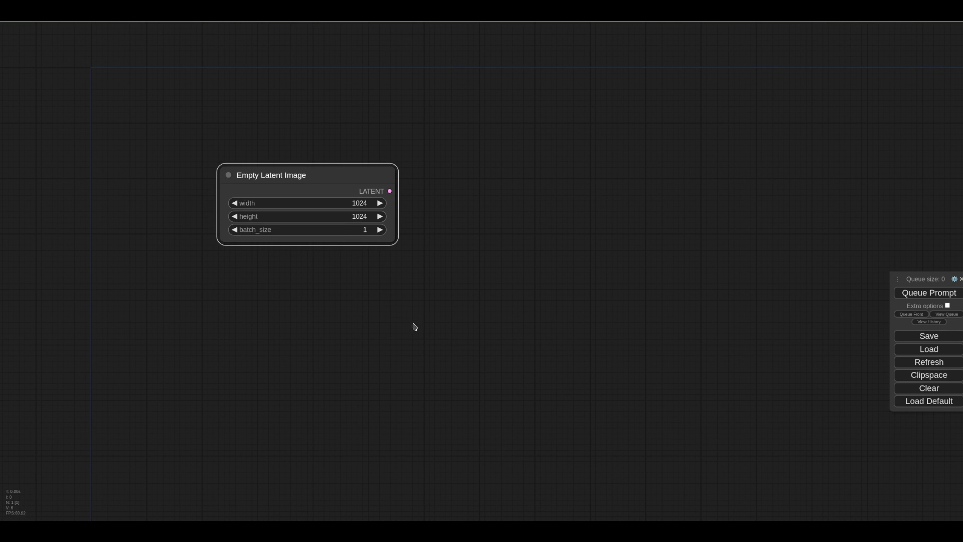
{"action": "double_click", "coordinate": [440, 308]}
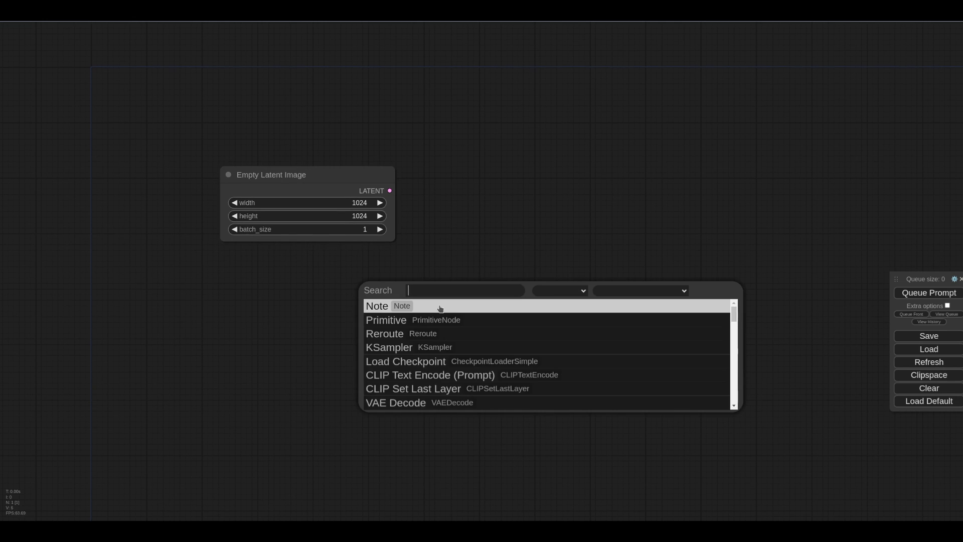
{"action": "left_click", "coordinate": [433, 361]}
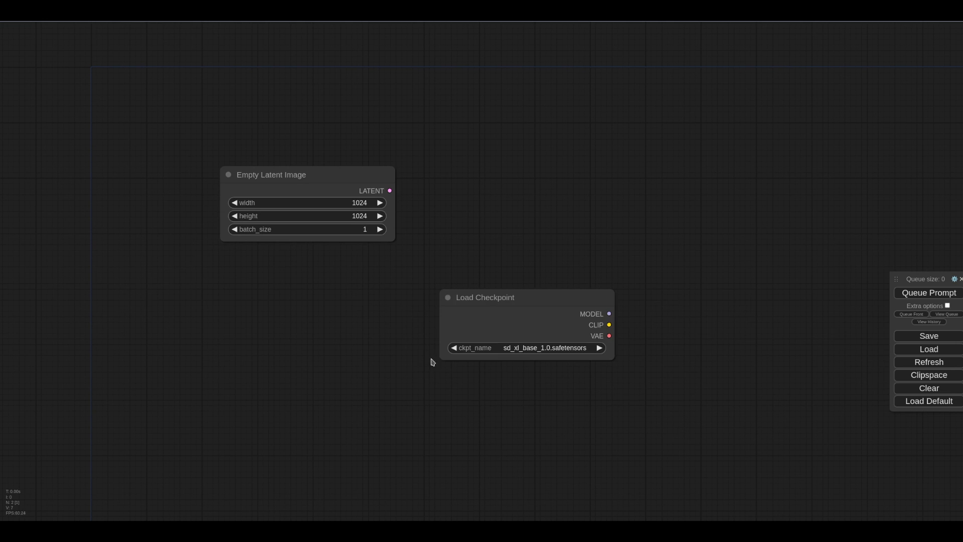
{"action": "left_click_drag", "start_coordinate": [498, 310], "coordinate": [276, 305]}
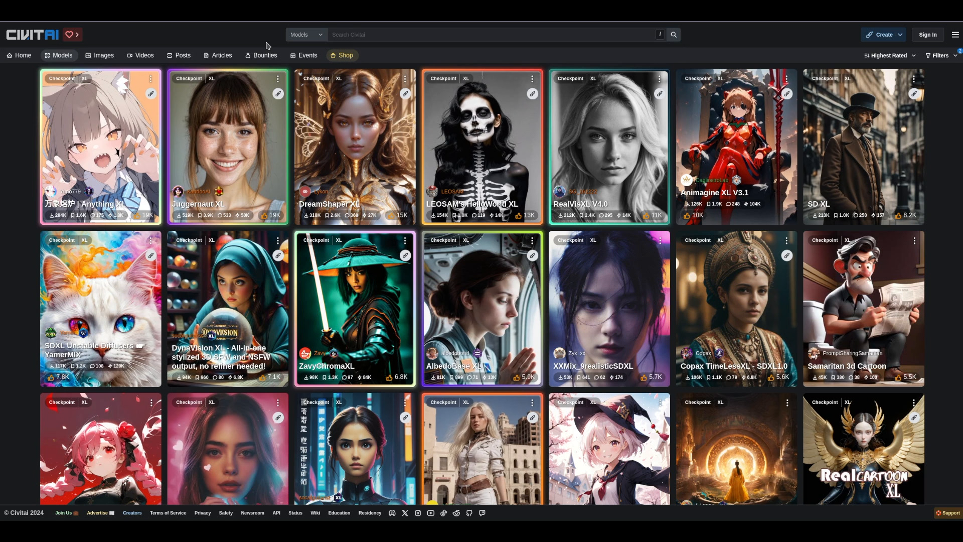
Step: Switch to Civitai, open the DreamShaper XL model page and start its download
{"action": "left_click", "coordinate": [939, 56]}
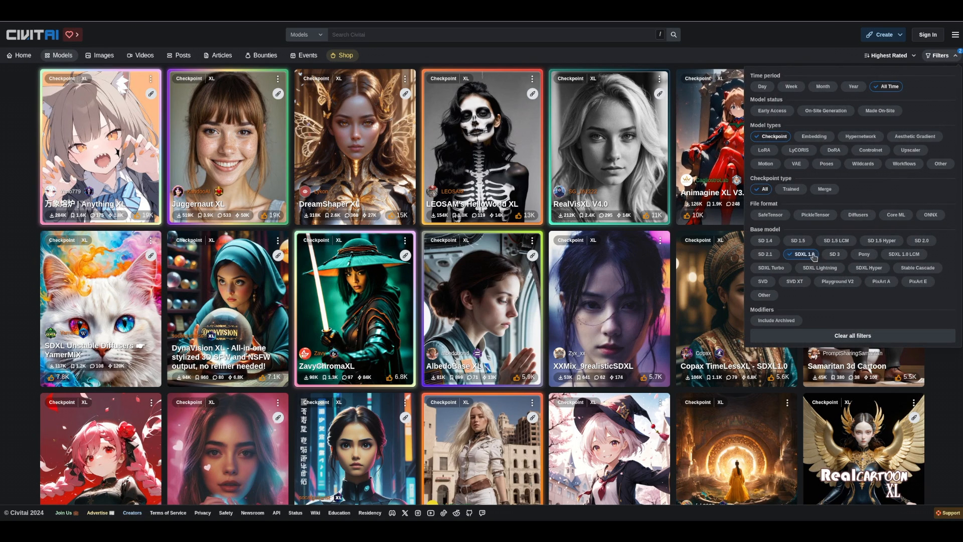
{"action": "left_click", "coordinate": [736, 36]}
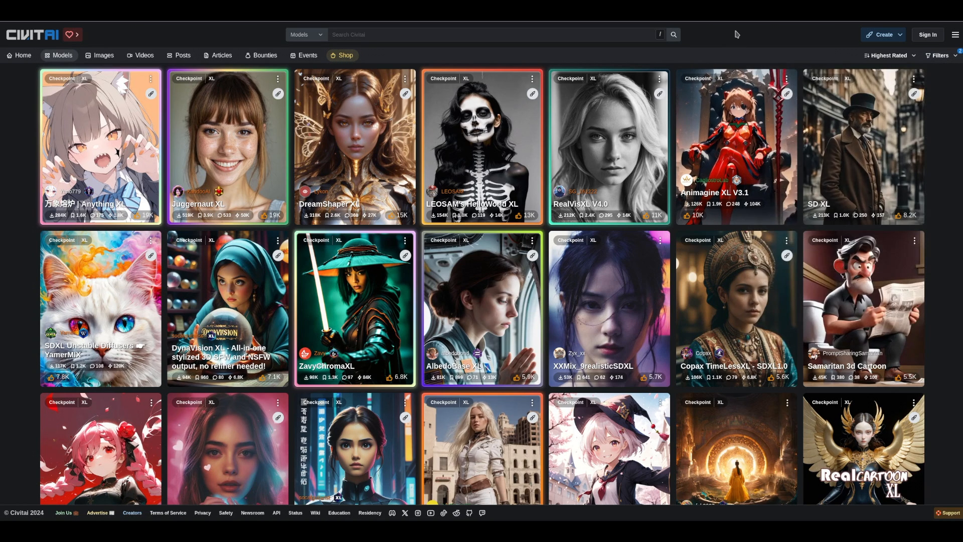
{"action": "left_click", "coordinate": [356, 157]}
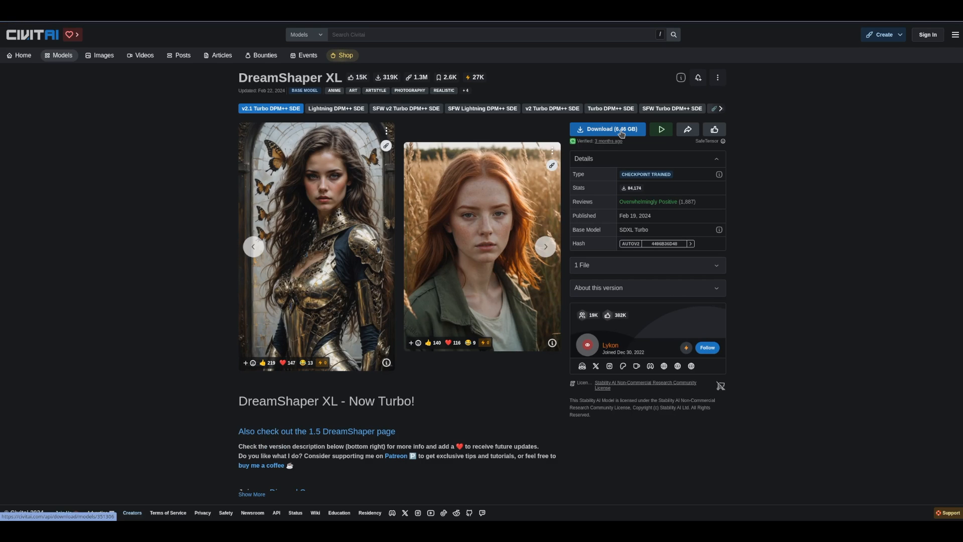
{"action": "left_click", "coordinate": [621, 133]}
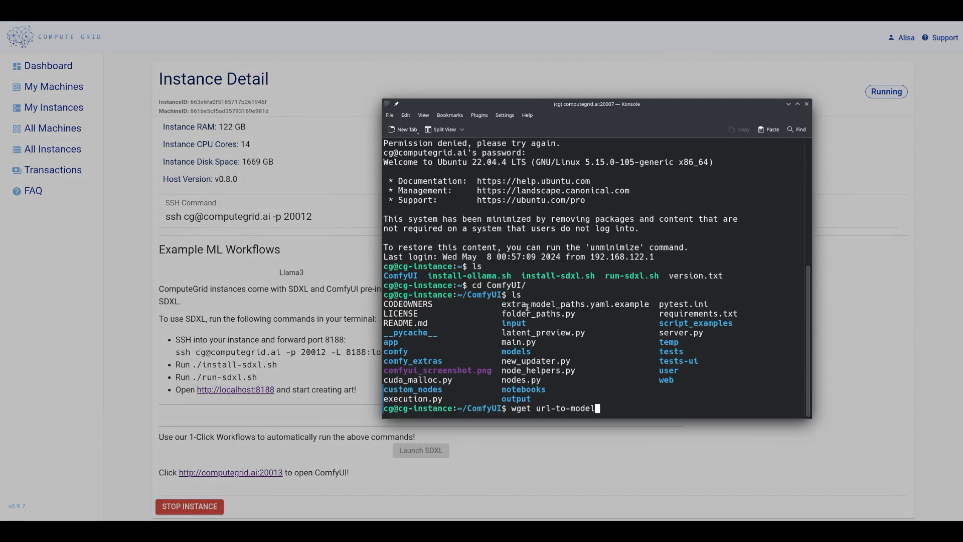
{"action": "scroll", "coordinate": [527, 307], "scroll_direction": "up", "scroll_amount": 5}
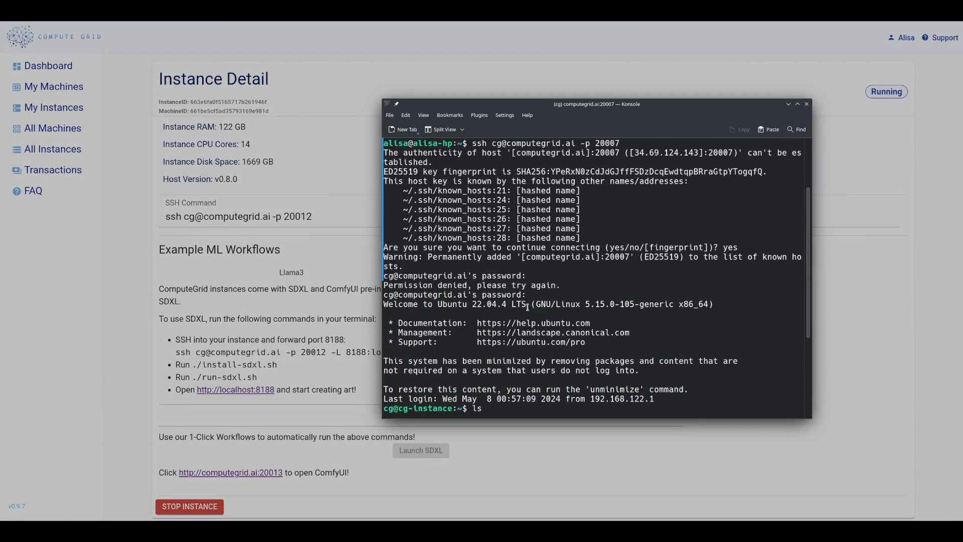
Step: Review the ComfyUI commands in the instance's terminal session and return to the ComfyUI canvas
{"action": "triple_click", "coordinate": [473, 142]}
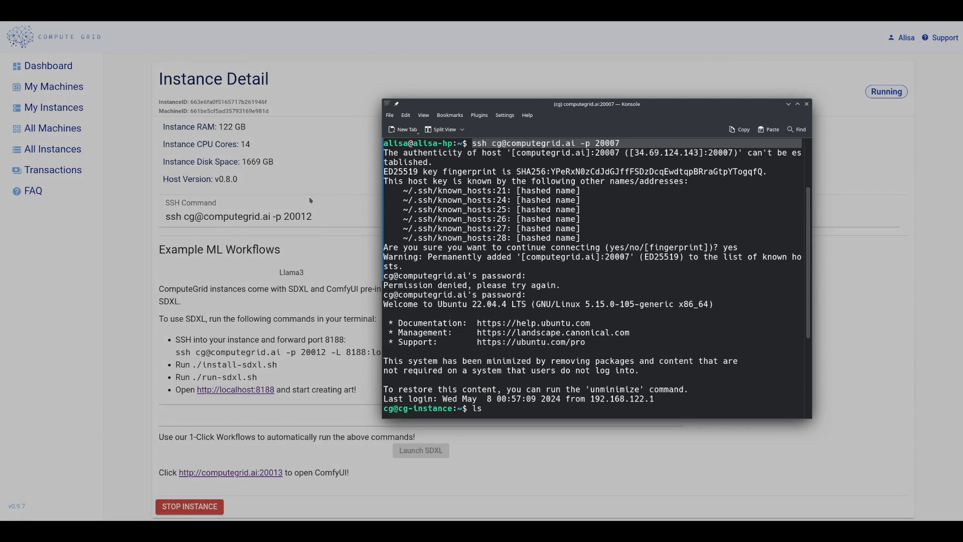
{"action": "scroll", "coordinate": [503, 313], "scroll_direction": "down", "scroll_amount": 5}
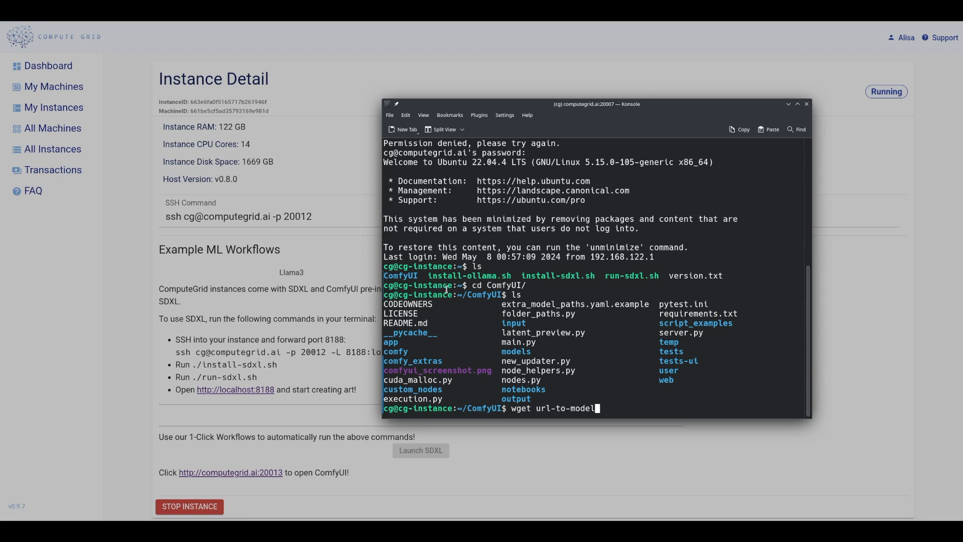
{"action": "triple_click", "coordinate": [472, 284]}
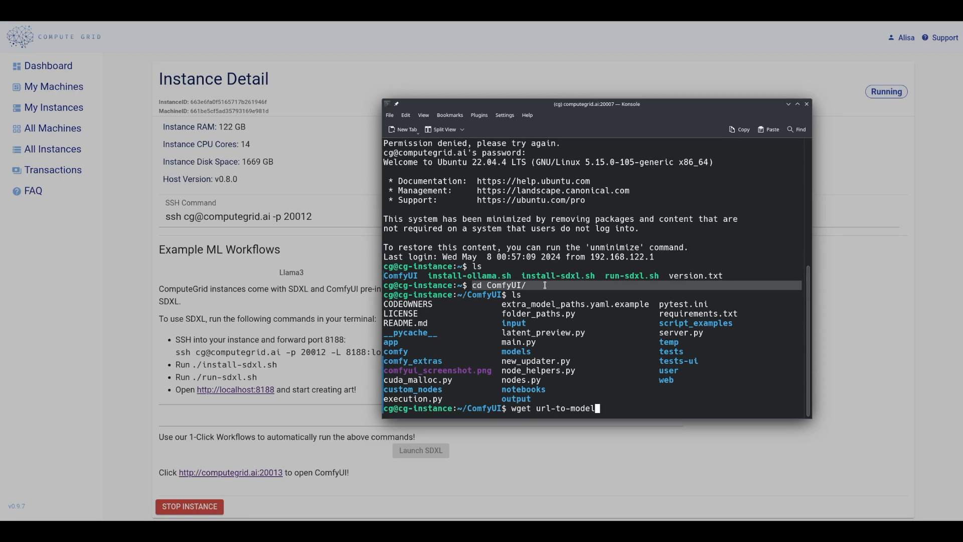
{"action": "left_click_drag", "start_coordinate": [511, 408], "coordinate": [602, 409]}
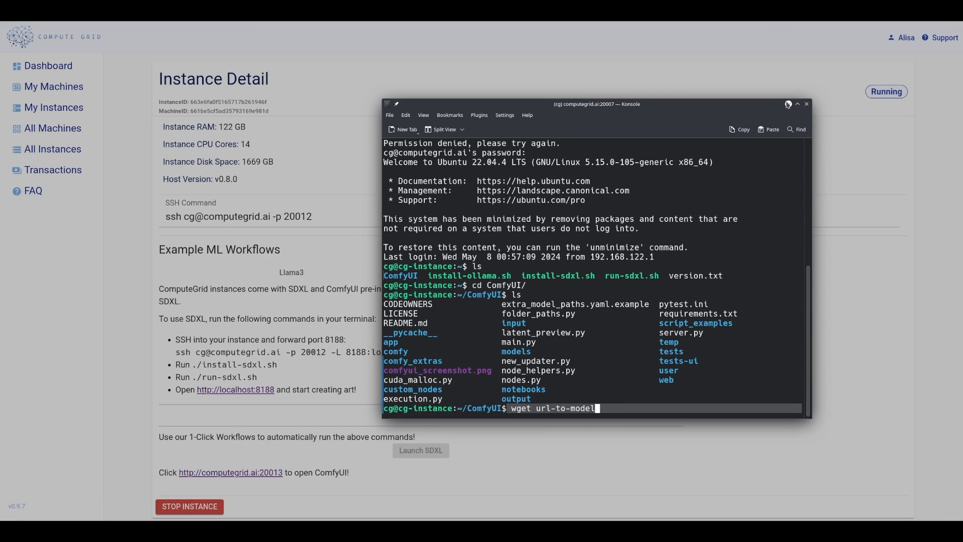
{"action": "left_click", "coordinate": [788, 103]}
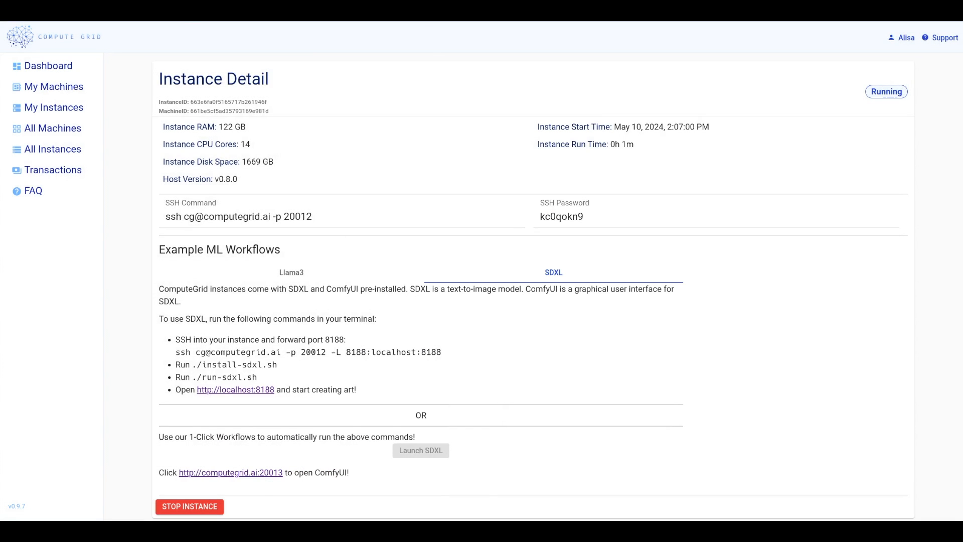
{"action": "left_click", "coordinate": [136, 15]}
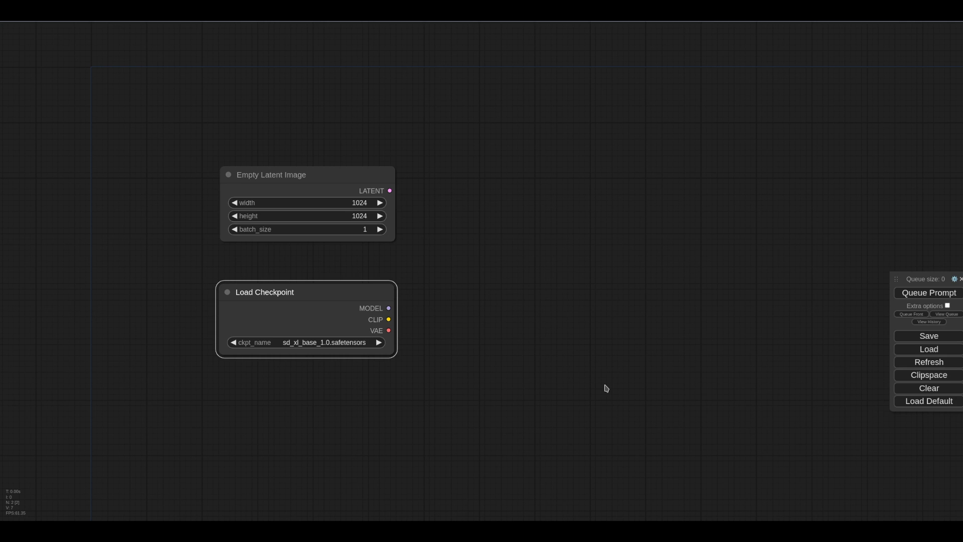
Step: Add a CLIP Text Encode node fed by the Load Checkpoint's CLIP output and place it above
{"action": "right_click", "coordinate": [537, 415]}
{"action": "left_click", "coordinate": [469, 346]}
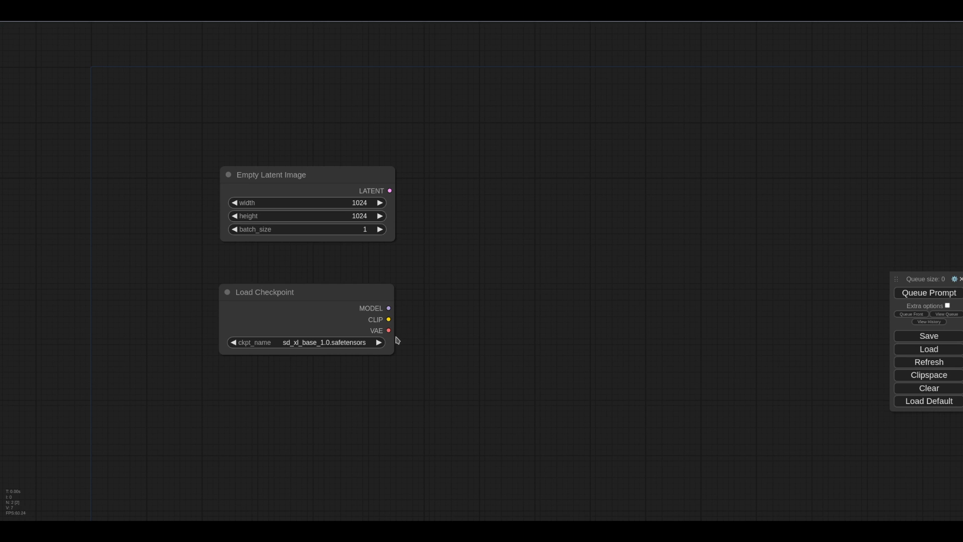
{"action": "left_click_drag", "start_coordinate": [389, 320], "coordinate": [481, 178]}
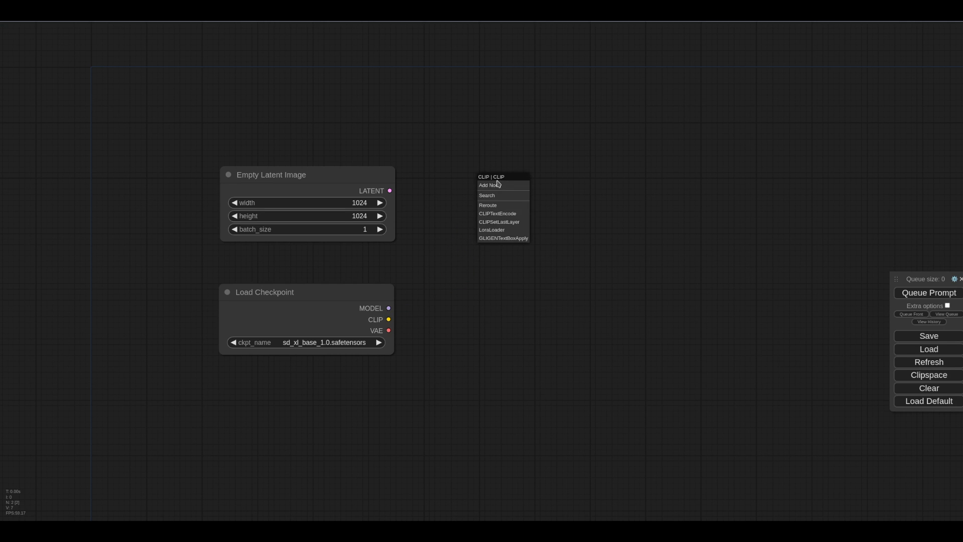
{"action": "left_click", "coordinate": [501, 214]}
{"action": "left_click_drag", "start_coordinate": [541, 178], "coordinate": [507, 121]}
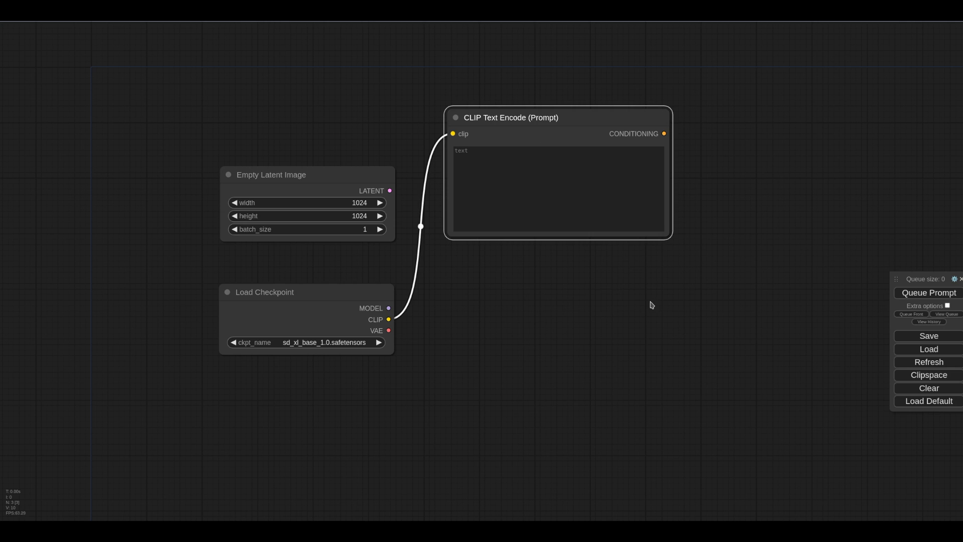
Step: Add a second CLIP Text Encode node from the CLIP output, placed below the first
{"action": "left_click_drag", "start_coordinate": [388, 318], "coordinate": [485, 311]}
{"action": "left_click", "coordinate": [511, 349]}
{"action": "left_click_drag", "start_coordinate": [511, 348], "coordinate": [467, 311]}
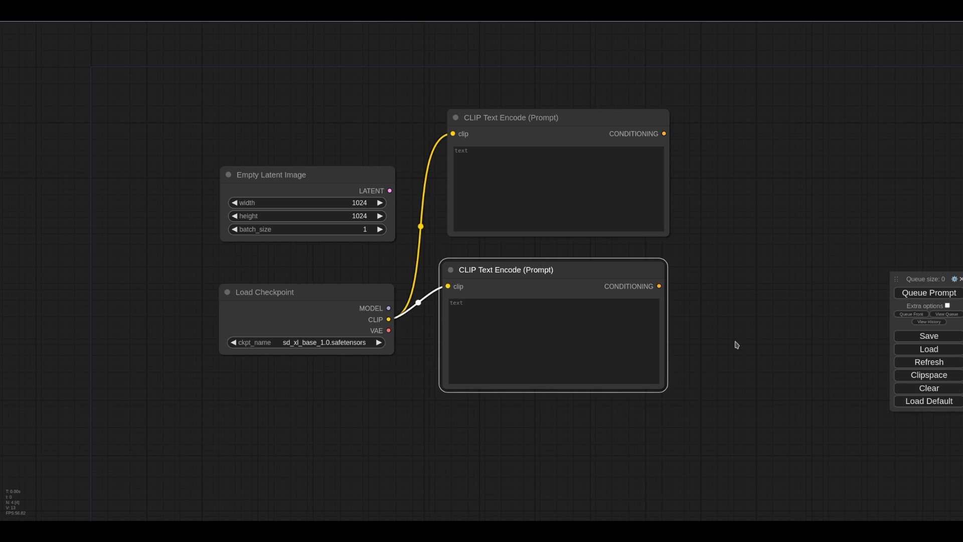
Step: Add a KSampler node to the right of the two text encoders
{"action": "scroll", "coordinate": [735, 345], "scroll_direction": "down", "scroll_amount": 3}
{"action": "left_click_drag", "start_coordinate": [737, 346], "coordinate": [578, 353]}
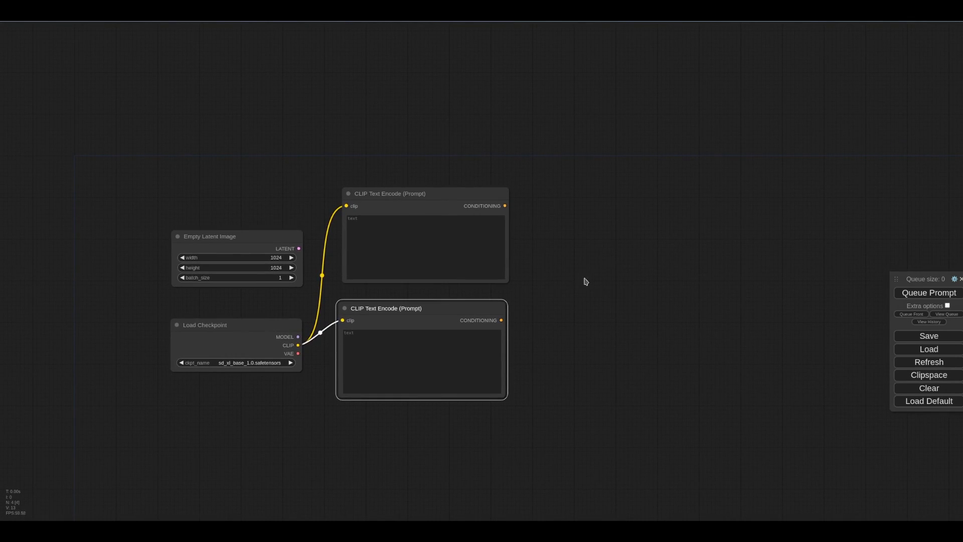
{"action": "double_click", "coordinate": [605, 273]}
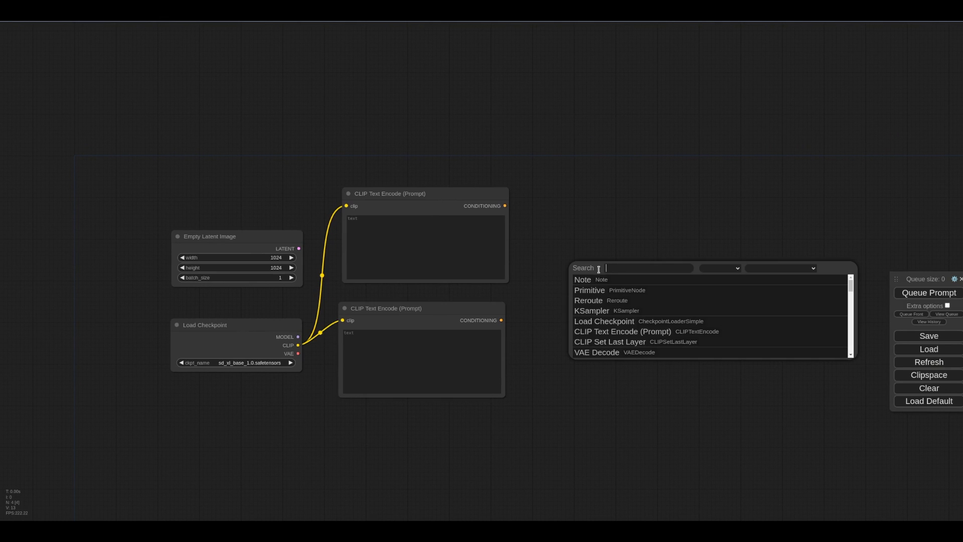
{"action": "left_click", "coordinate": [625, 309]}
{"action": "left_click_drag", "start_coordinate": [672, 273], "coordinate": [644, 225]}
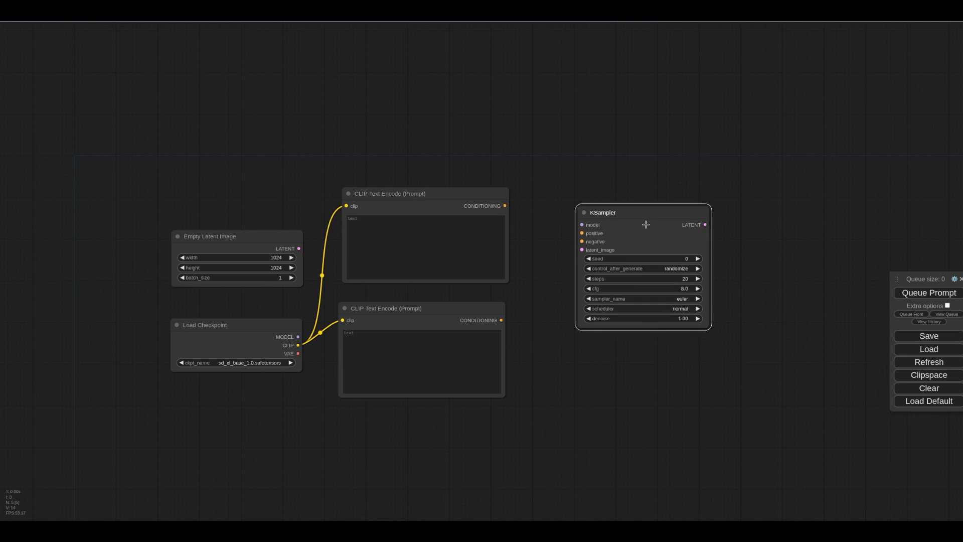
{"action": "scroll", "coordinate": [635, 249], "scroll_direction": "up", "scroll_amount": 3}
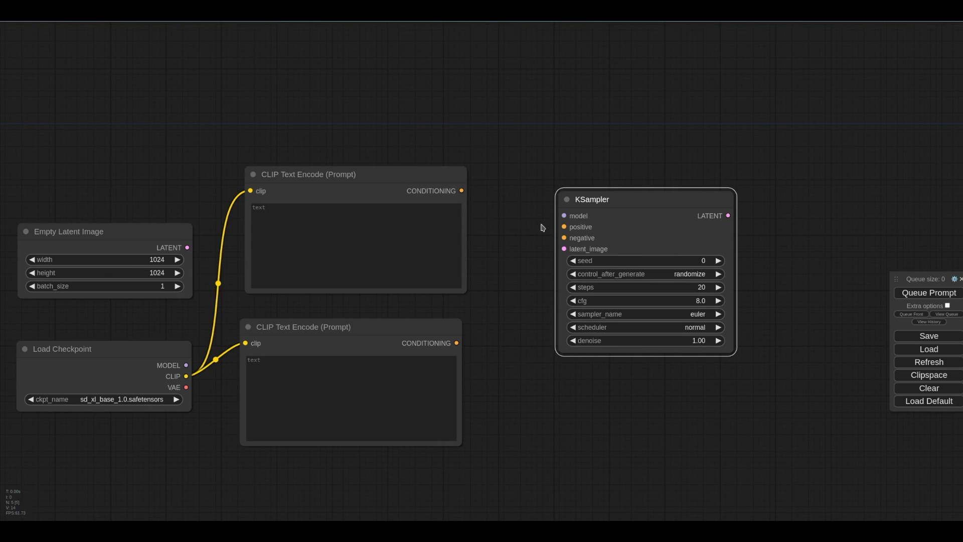
Step: Wire the KSampler's positive, negative, model and latent_image inputs to the encoders, checkpoint and Empty Latent Image
{"action": "left_click_drag", "start_coordinate": [564, 226], "coordinate": [456, 343]}
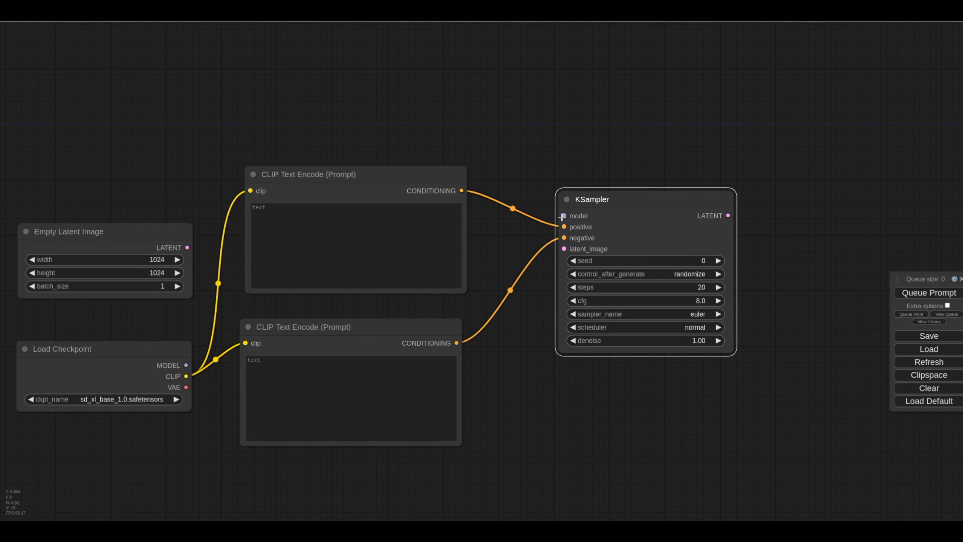
{"action": "left_click_drag", "start_coordinate": [562, 216], "coordinate": [186, 365]}
{"action": "left_click_drag", "start_coordinate": [564, 248], "coordinate": [187, 247]}
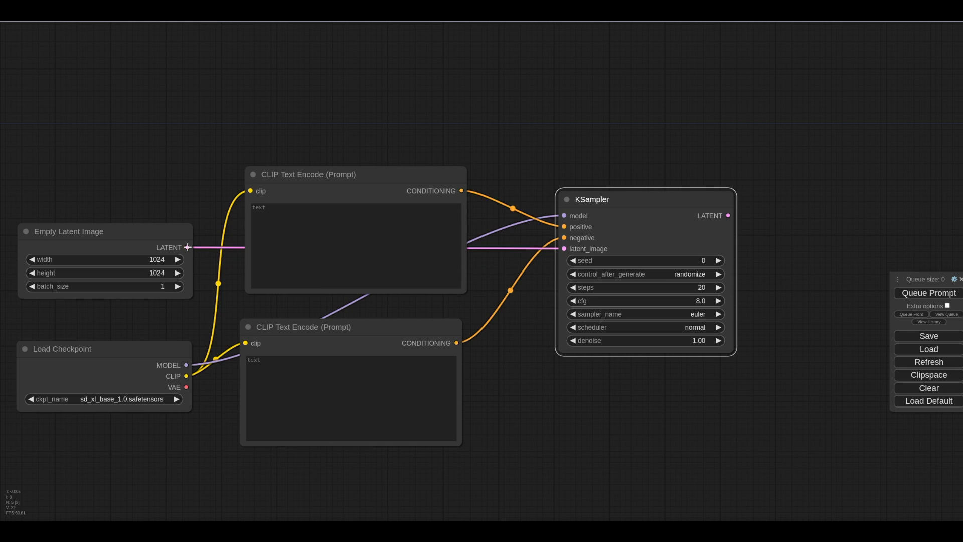
{"action": "mouse_move", "coordinate": [186, 364]}
{"action": "left_mouse_down"}
{"action": "mouse_move", "coordinate": [327, 322]}
{"action": "mouse_move", "coordinate": [174, 355]}
{"action": "mouse_move", "coordinate": [179, 367]}
{"action": "left_mouse_up"}
{"action": "mouse_move", "coordinate": [563, 215]}
{"action": "left_mouse_down"}
{"action": "mouse_move", "coordinate": [555, 226]}
{"action": "mouse_move", "coordinate": [215, 286]}
{"action": "mouse_move", "coordinate": [269, 322]}
{"action": "mouse_move", "coordinate": [225, 251]}
{"action": "mouse_move", "coordinate": [279, 271]}
{"action": "mouse_move", "coordinate": [537, 251]}
{"action": "mouse_move", "coordinate": [195, 374]}
{"action": "mouse_move", "coordinate": [189, 368]}
{"action": "mouse_move", "coordinate": [510, 264]}
{"action": "mouse_move", "coordinate": [563, 216]}
{"action": "left_mouse_up"}
Step: Color the upper CLIP Text Encode node green
{"action": "right_click", "coordinate": [362, 173]}
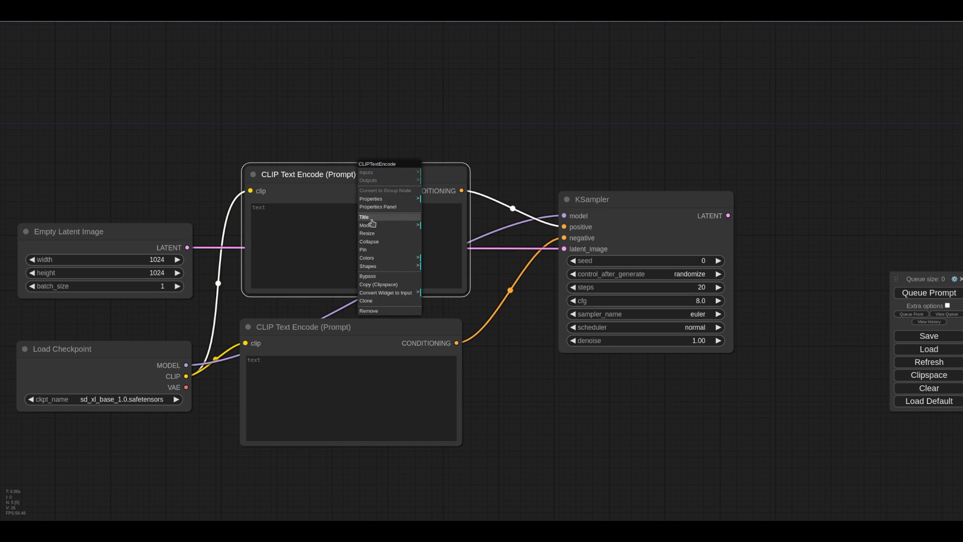
{"action": "left_click", "coordinate": [373, 259]}
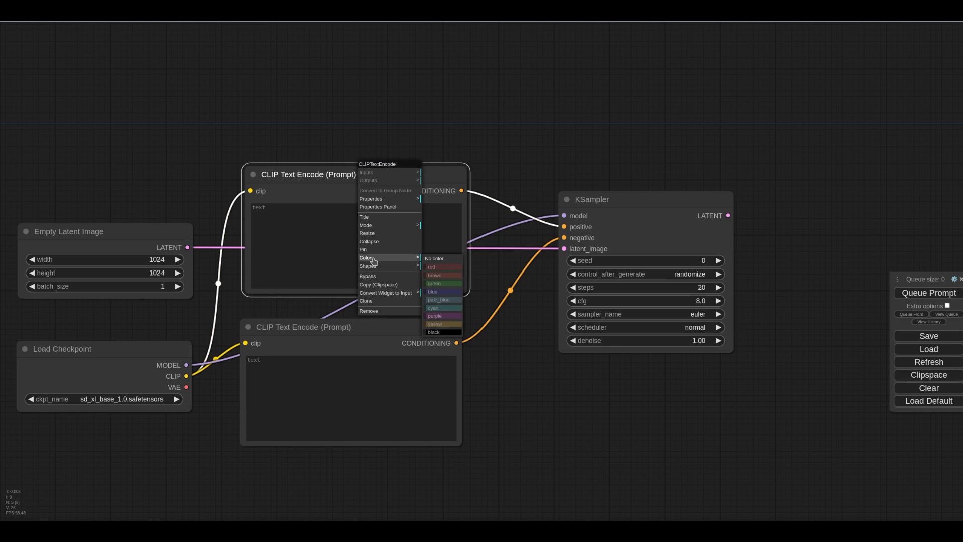
{"action": "left_click", "coordinate": [429, 284]}
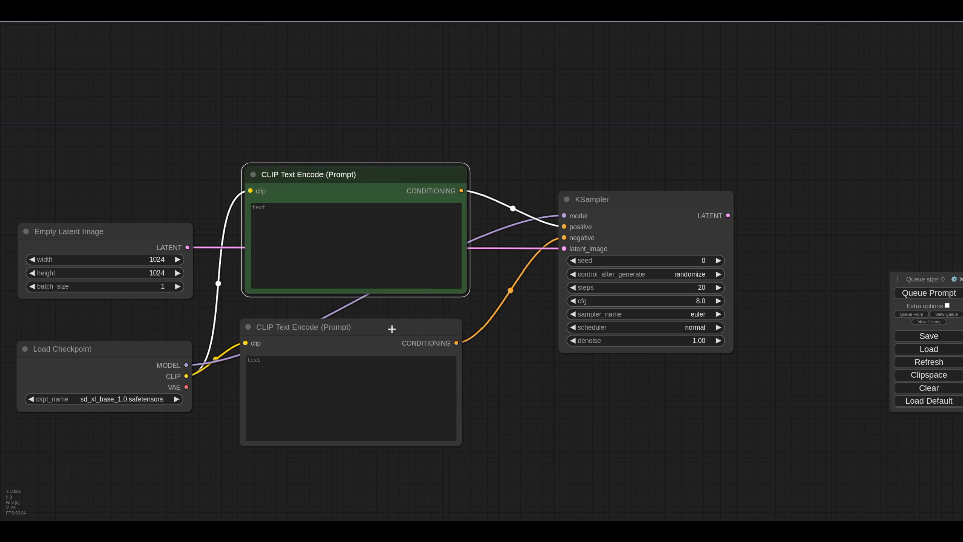
Step: Color the lower CLIP Text Encode node red
{"action": "right_click", "coordinate": [384, 325]}
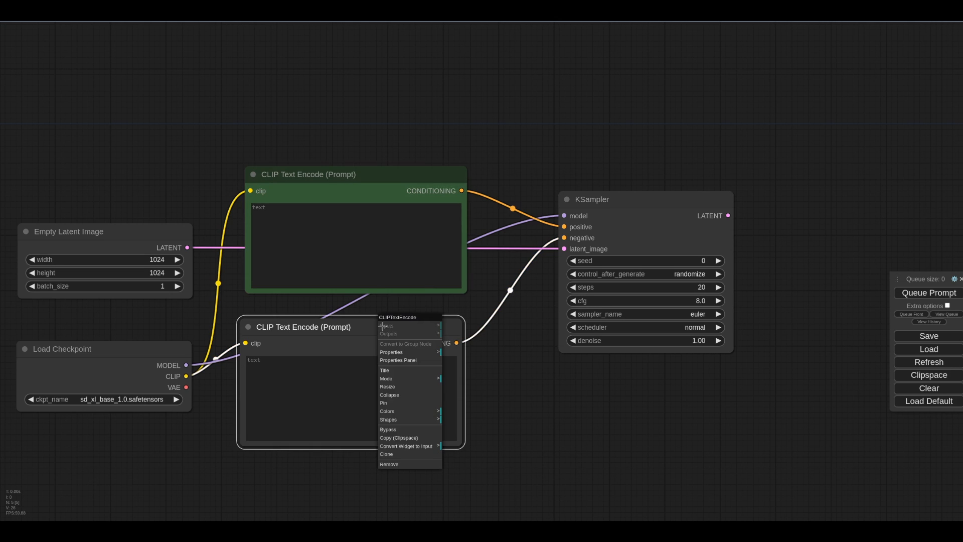
{"action": "left_click", "coordinate": [389, 411]}
{"action": "left_click", "coordinate": [462, 427]}
Step: Examine the KSampler's control_after_generate and cfg settings
{"action": "left_click_drag", "start_coordinate": [606, 425], "coordinate": [511, 414]}
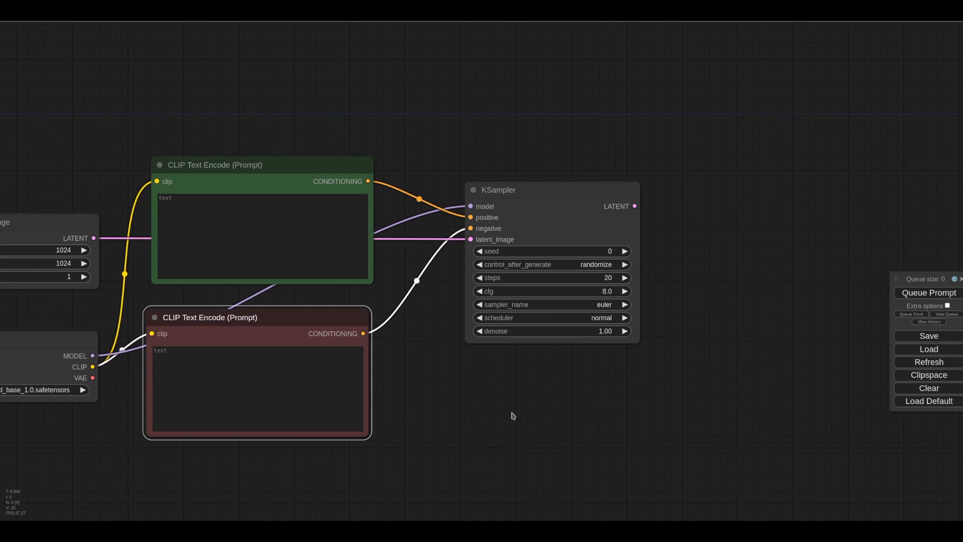
{"action": "scroll", "coordinate": [537, 393], "scroll_direction": "down", "scroll_amount": 3}
{"action": "scroll", "coordinate": [542, 399], "scroll_direction": "up", "scroll_amount": 2}
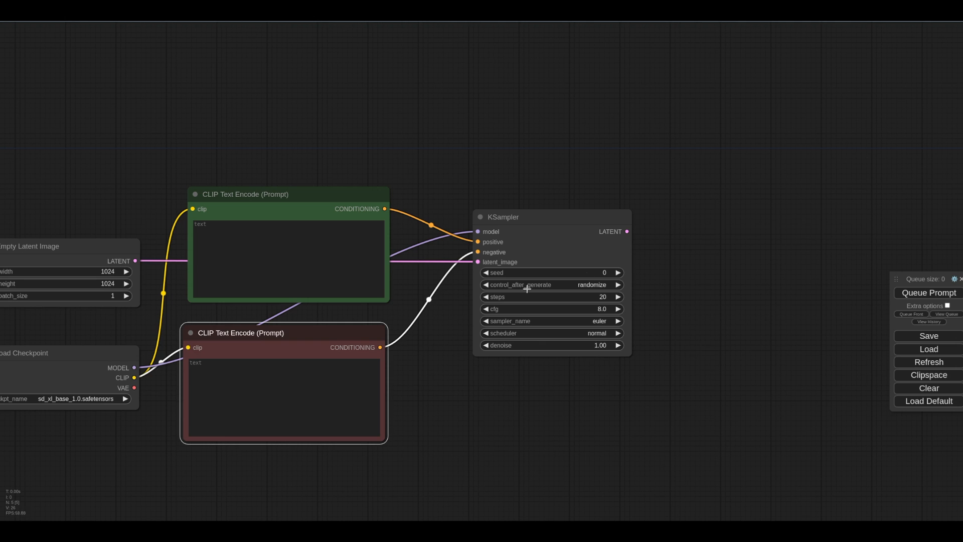
{"action": "left_click_drag", "start_coordinate": [437, 366], "coordinate": [462, 361]}
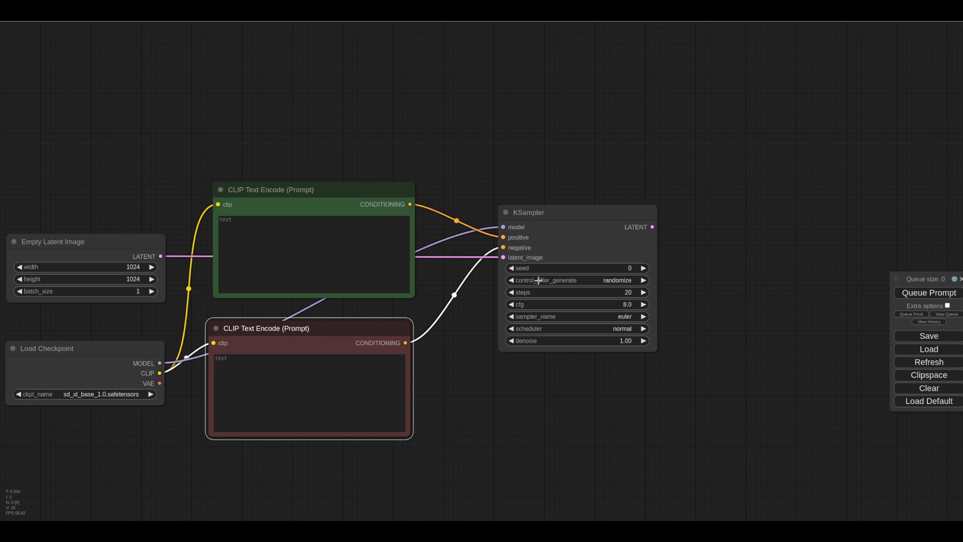
{"action": "left_click", "coordinate": [615, 280]}
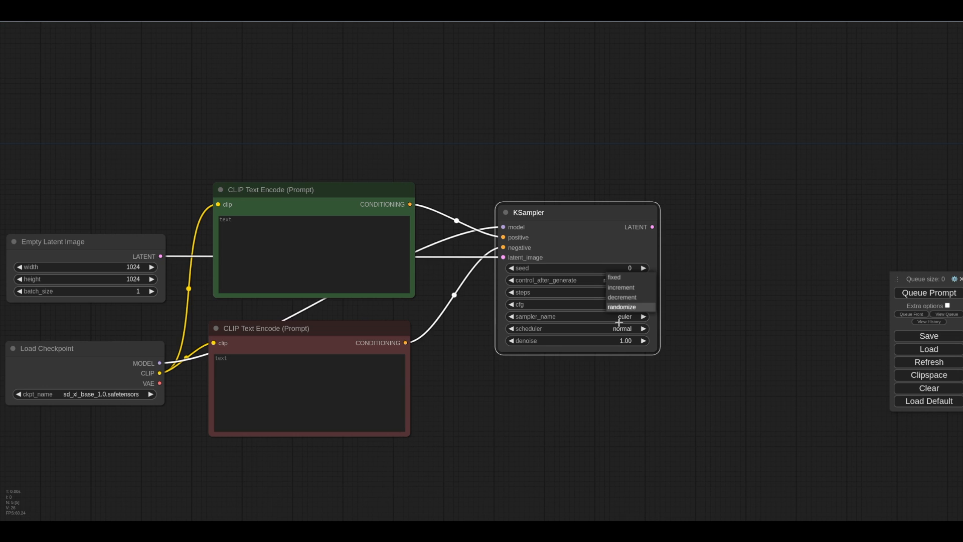
{"action": "left_click", "coordinate": [621, 307]}
{"action": "left_click", "coordinate": [611, 389]}
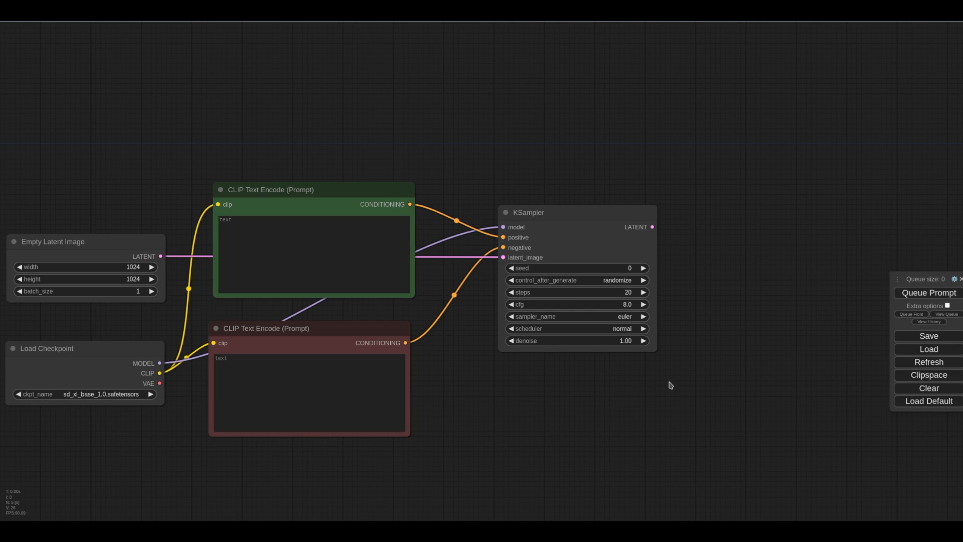
{"action": "left_click", "coordinate": [537, 302]}
{"action": "left_click", "coordinate": [684, 302]}
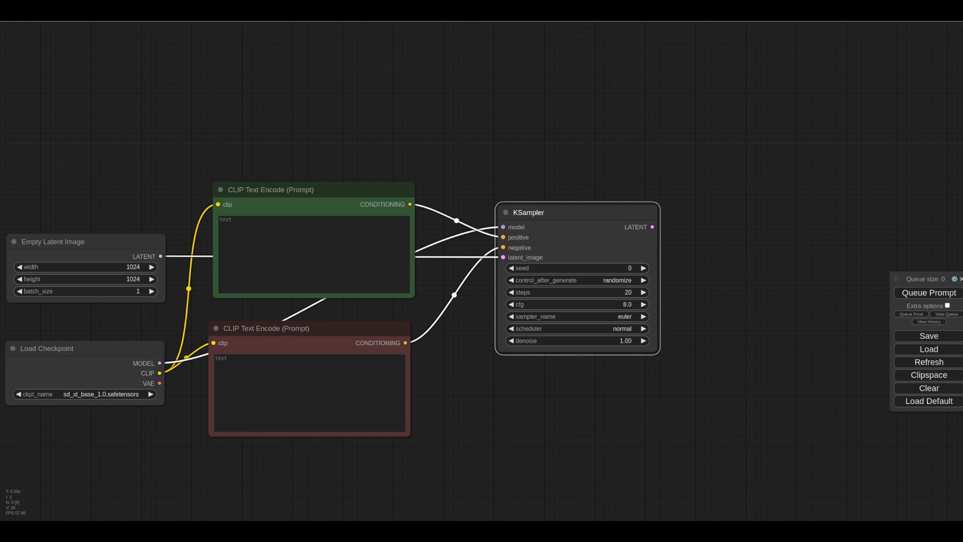
Step: Add a VAE Decode node below the KSampler and connect the checkpoint's VAE output to it
{"action": "left_click_drag", "start_coordinate": [918, 279], "coordinate": [851, 232]}
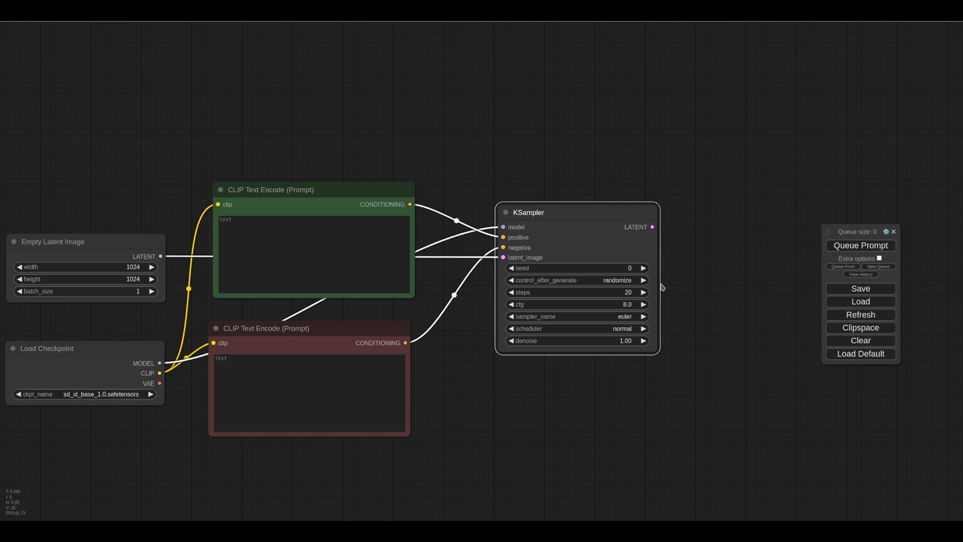
{"action": "scroll", "coordinate": [716, 289], "scroll_direction": "down", "scroll_amount": 3}
{"action": "left_click_drag", "start_coordinate": [672, 361], "coordinate": [645, 341]}
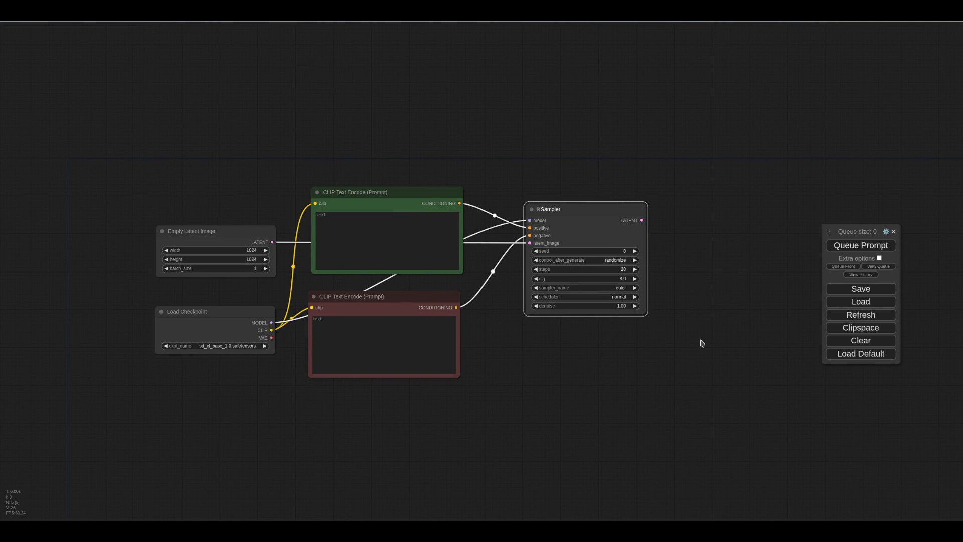
{"action": "double_click", "coordinate": [662, 371]}
{"action": "left_click", "coordinate": [687, 457]}
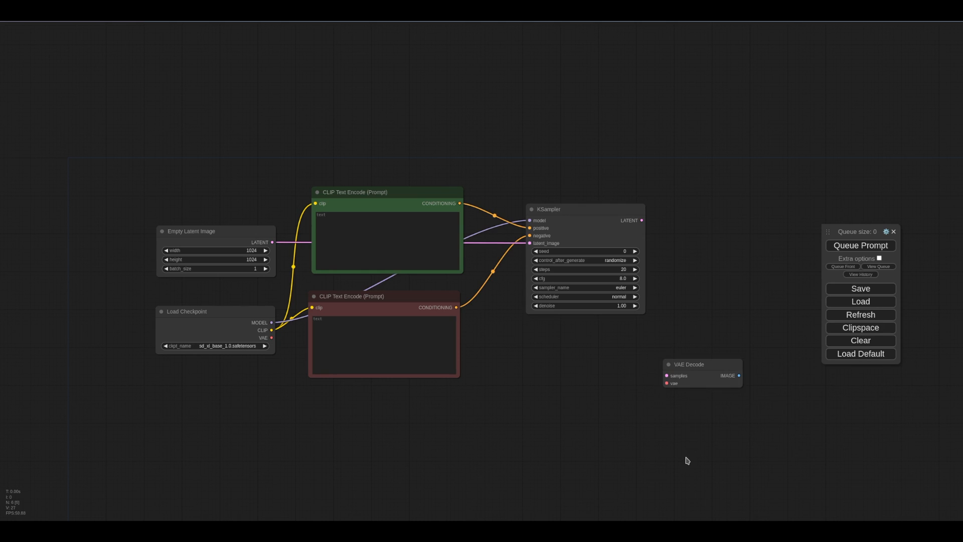
{"action": "left_click_drag", "start_coordinate": [707, 383], "coordinate": [599, 373]}
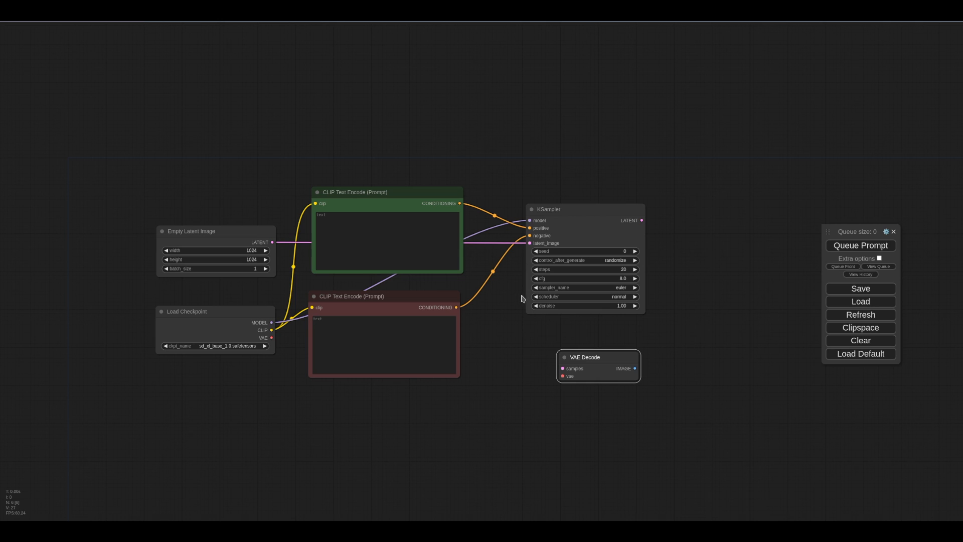
{"action": "left_click_drag", "start_coordinate": [619, 365], "coordinate": [615, 353]}
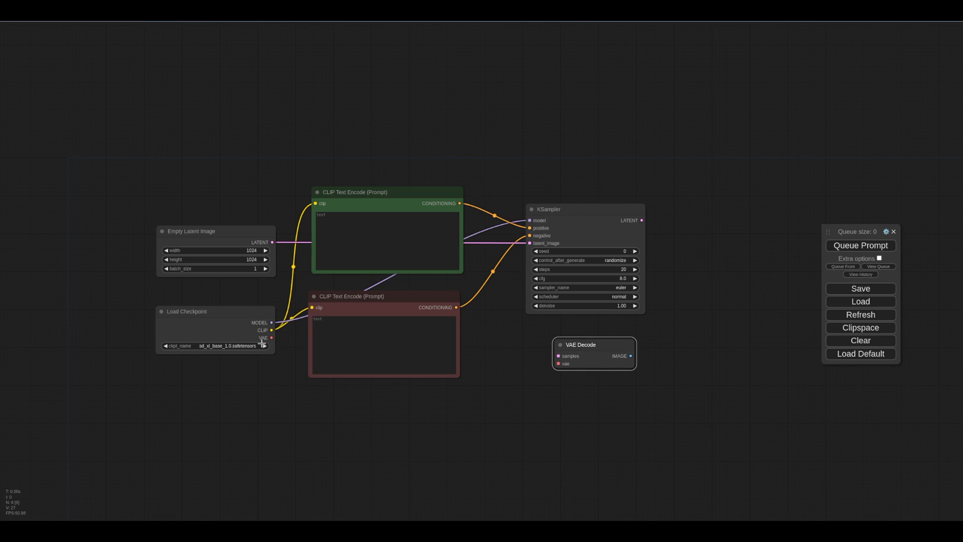
{"action": "left_click_drag", "start_coordinate": [271, 337], "coordinate": [558, 364]}
{"action": "double_click", "coordinate": [533, 424]}
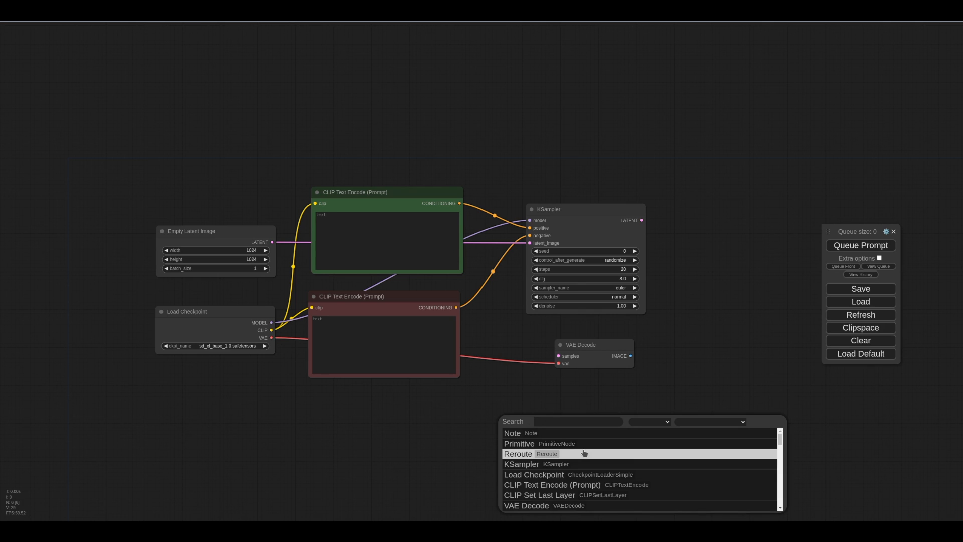
{"action": "type", "text": "load"}
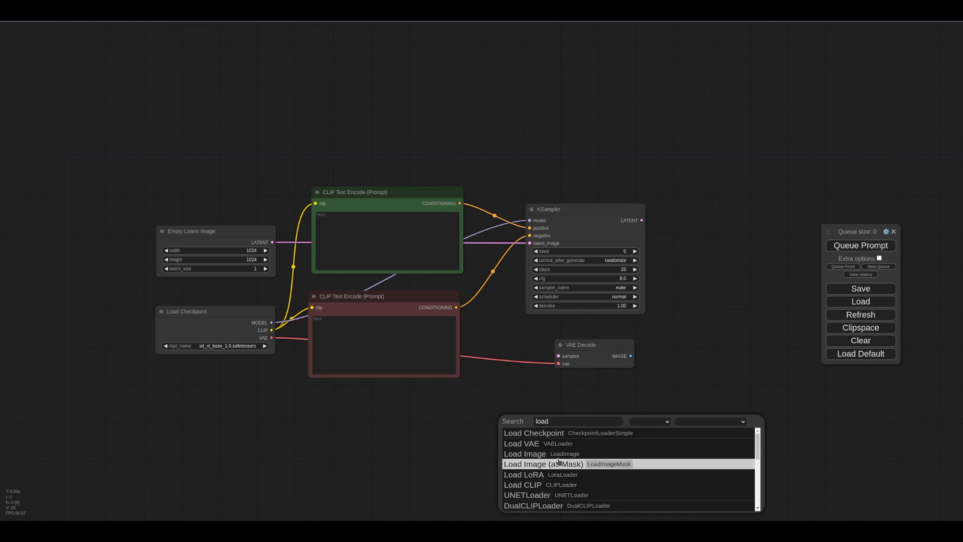
{"action": "left_click", "coordinate": [583, 433]}
{"action": "right_click", "coordinate": [546, 422]}
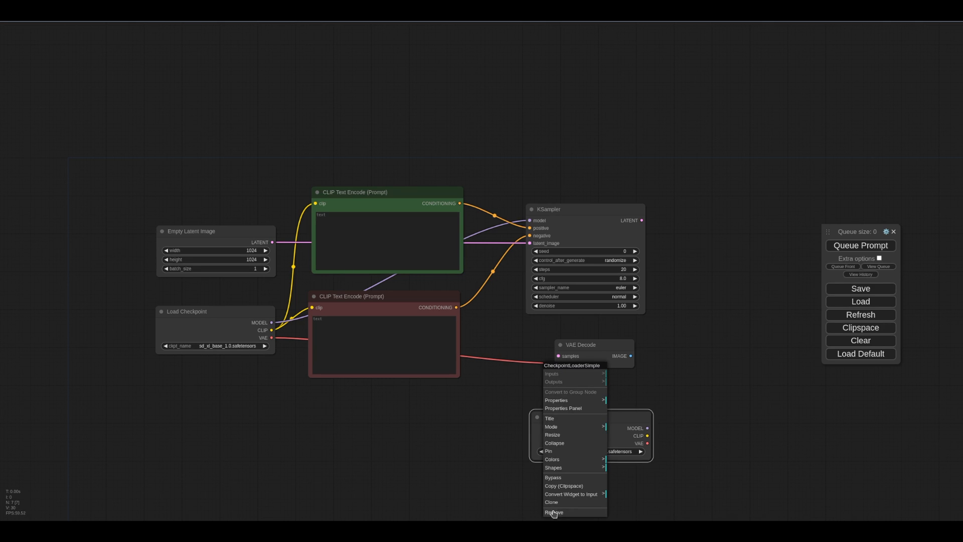
{"action": "left_click", "coordinate": [554, 511]}
{"action": "double_click", "coordinate": [564, 431]}
{"action": "type", "text": "load"}
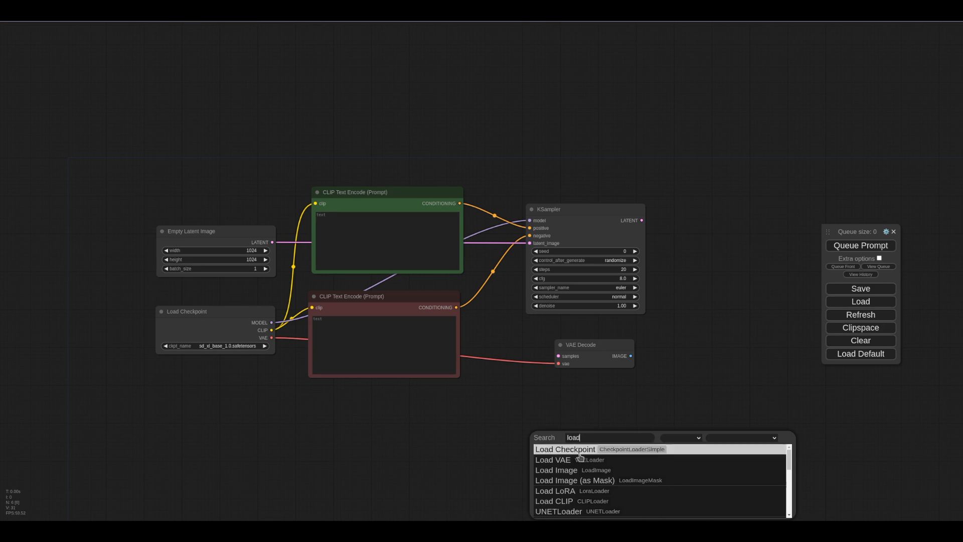
{"action": "key", "text": "Down"}
{"action": "key", "text": "Return"}
{"action": "left_click_drag", "start_coordinate": [587, 436], "coordinate": [497, 391]}
{"action": "right_click", "coordinate": [499, 391]}
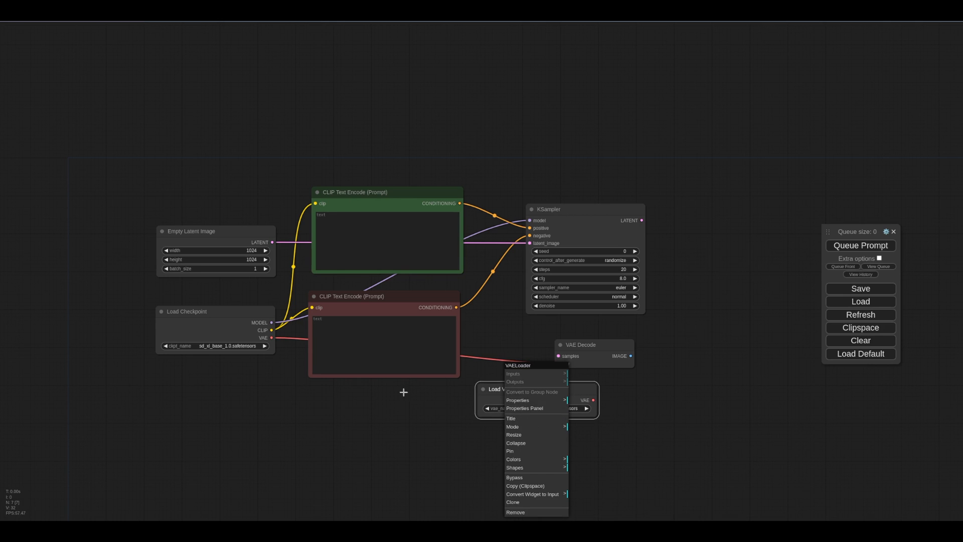
{"action": "left_click", "coordinate": [529, 516]}
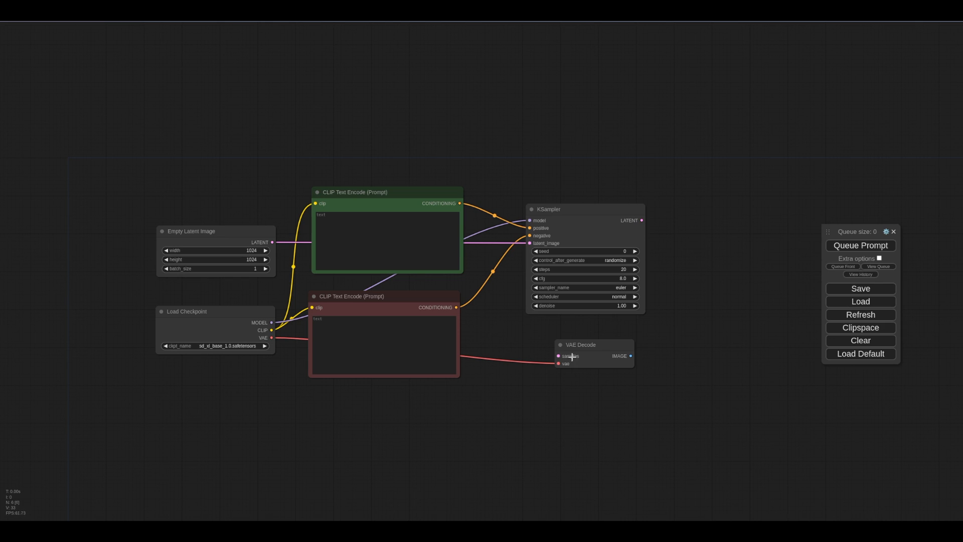
Step: Connect the KSampler's LATENT output to VAE Decode and attach a Preview Image node to its IMAGE output
{"action": "left_click_drag", "start_coordinate": [558, 356], "coordinate": [641, 220]}
{"action": "left_click_drag", "start_coordinate": [627, 357], "coordinate": [699, 246]}
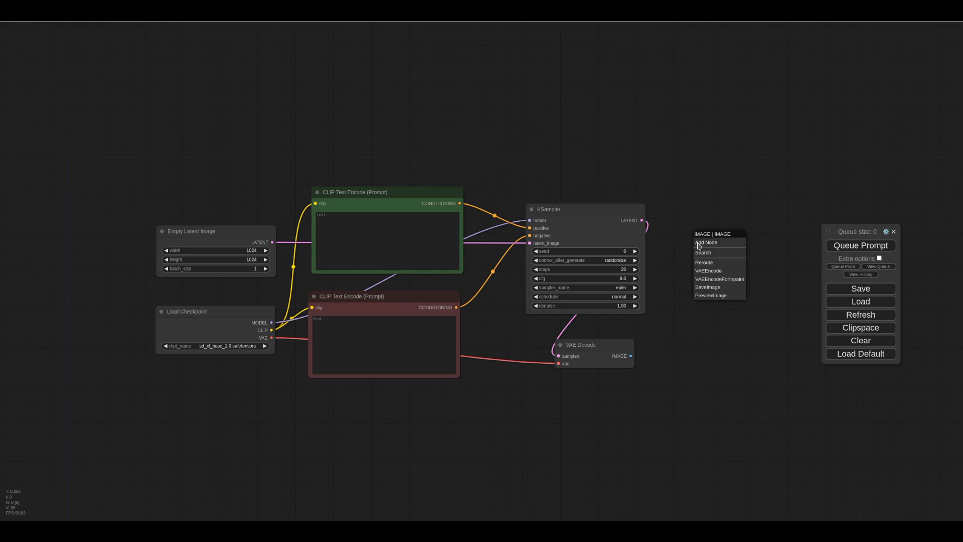
{"action": "left_click", "coordinate": [726, 298]}
{"action": "left_click_drag", "start_coordinate": [737, 249], "coordinate": [721, 226]}
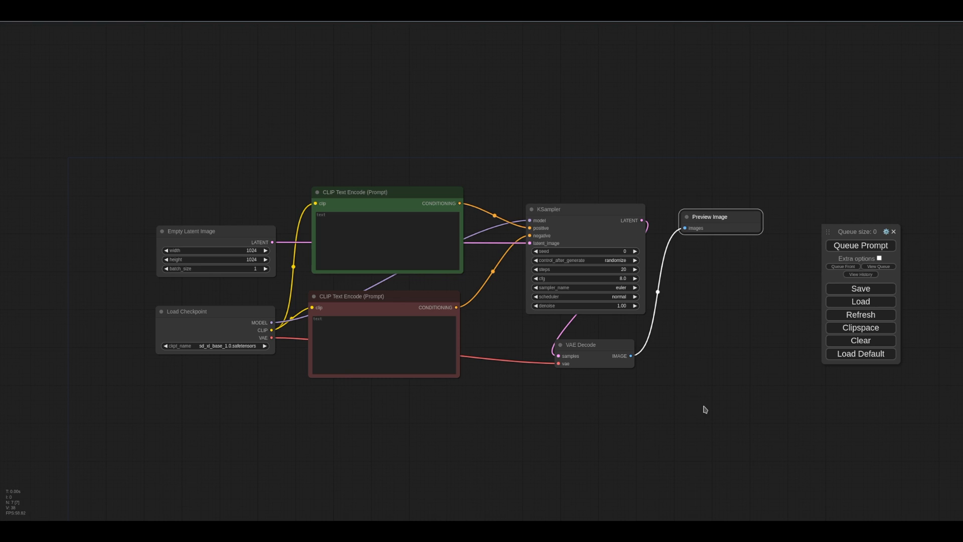
Step: Enter the positive prompt "A magic raccoon, wizard hat, drugs" and the negative prompt "watermarks, words"
{"action": "left_click", "coordinate": [372, 228]}
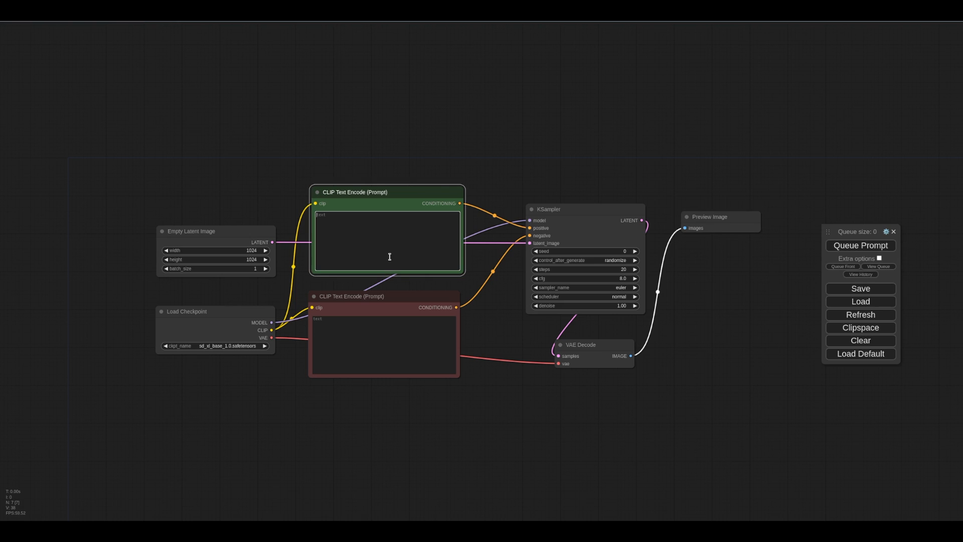
{"action": "type", "text": "A m"}
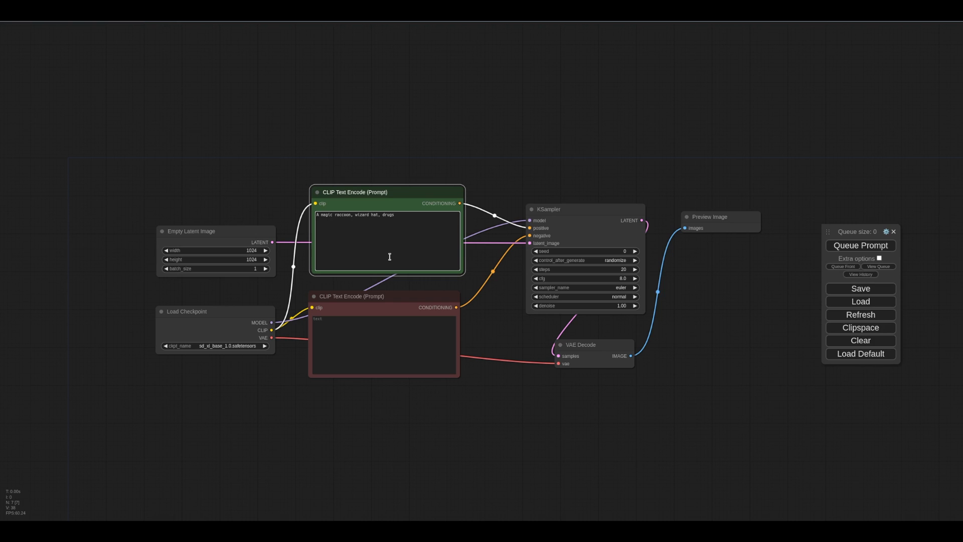
{"action": "left_click", "coordinate": [405, 331]}
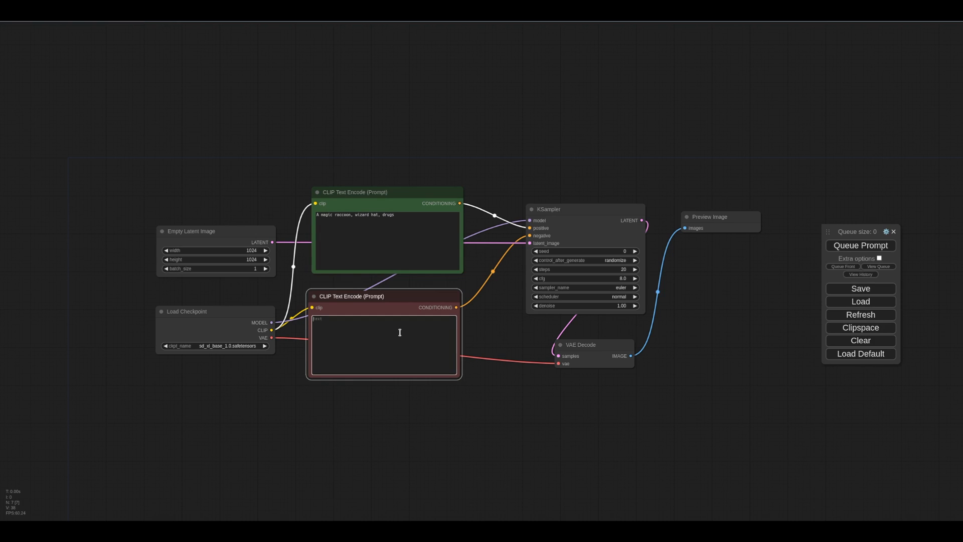
{"action": "type", "text": "wtaermarks, words"}
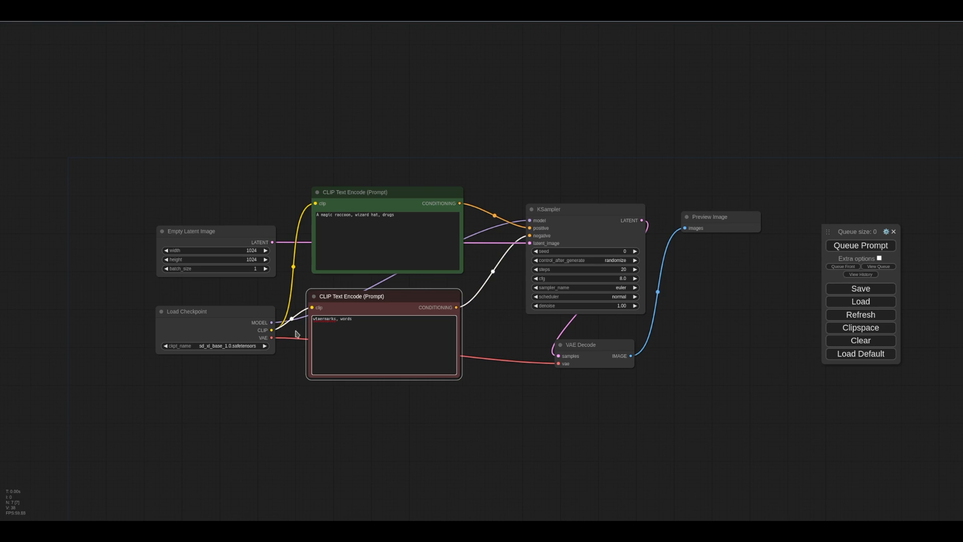
{"action": "left_click", "coordinate": [322, 318]}
{"action": "key", "text": "BackSpace"}
{"action": "key", "text": "BackSpace"}
{"action": "type", "text": "at"}
Step: Queue the prompt to generate an image and enlarge the Preview Image node
{"action": "left_click", "coordinate": [722, 371]}
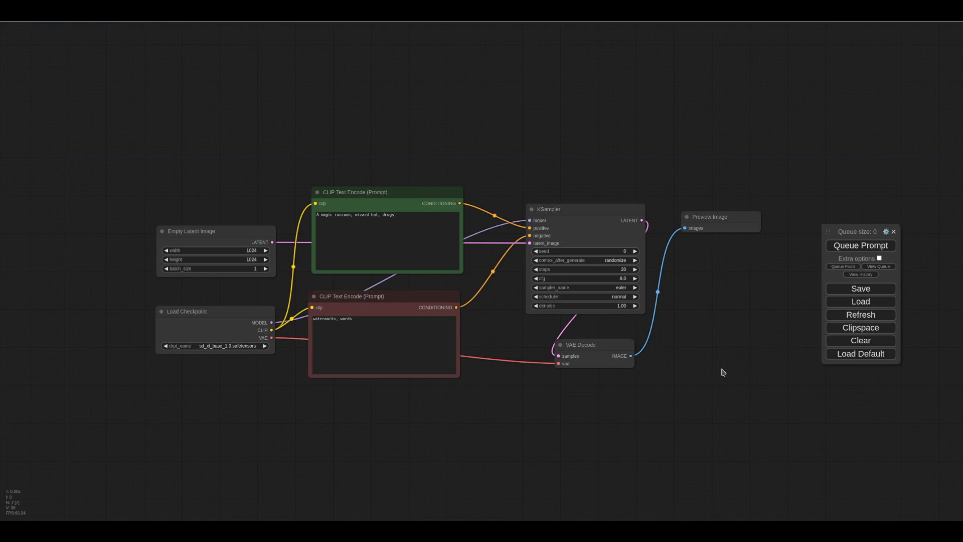
{"action": "left_click", "coordinate": [860, 247]}
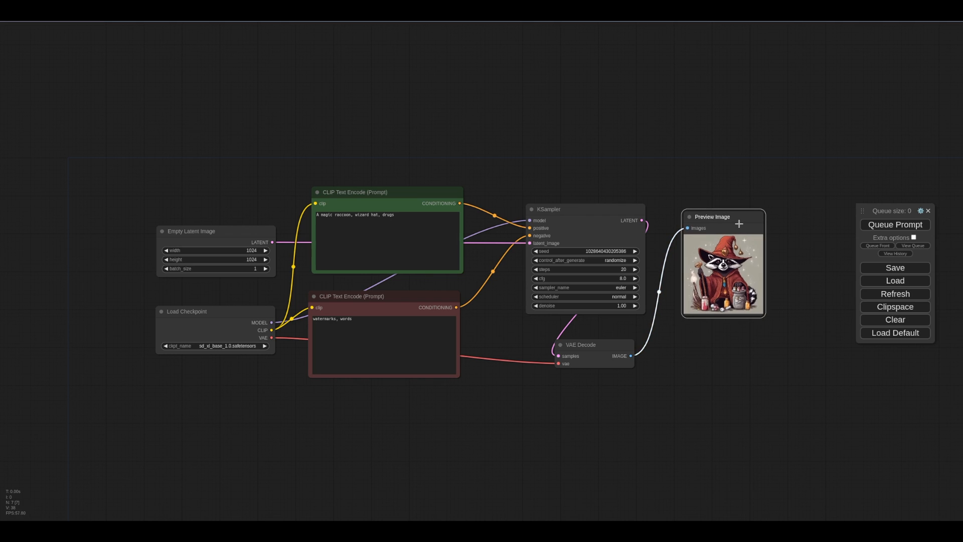
{"action": "left_click_drag", "start_coordinate": [766, 315], "coordinate": [838, 389]}
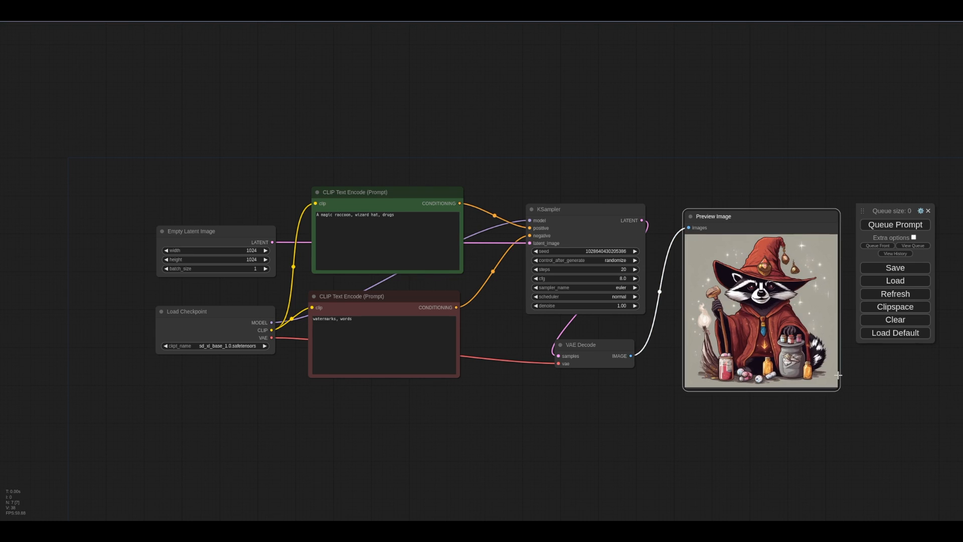
{"action": "left_click_drag", "start_coordinate": [762, 224], "coordinate": [756, 207]}
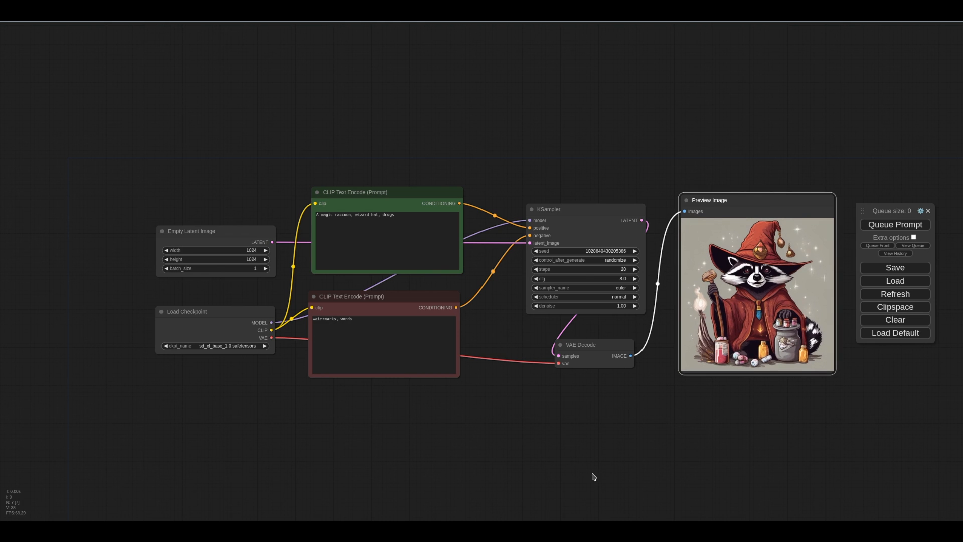
Step: Add a Load Image node below the prompt nodes and enlarge it
{"action": "scroll", "coordinate": [593, 476], "scroll_direction": "down", "scroll_amount": 3}
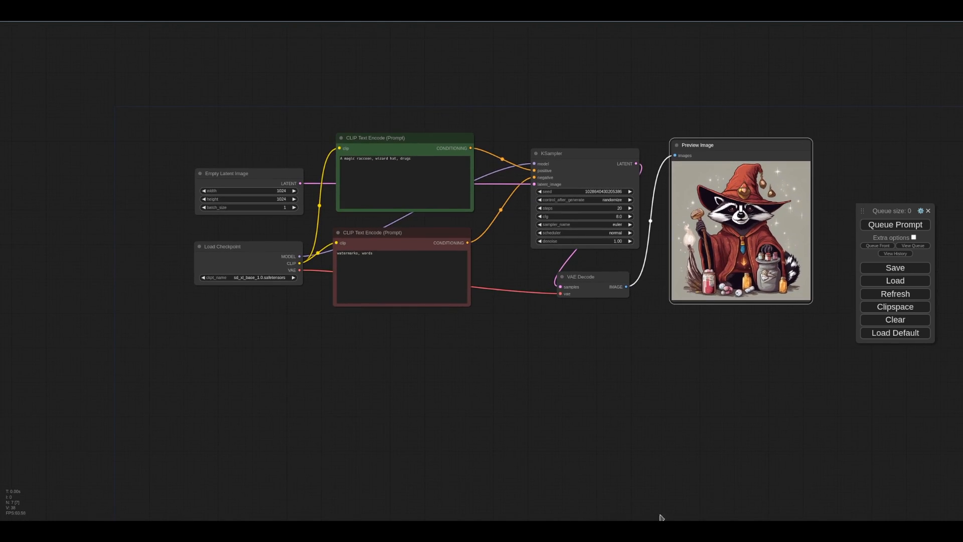
{"action": "double_click", "coordinate": [477, 379]}
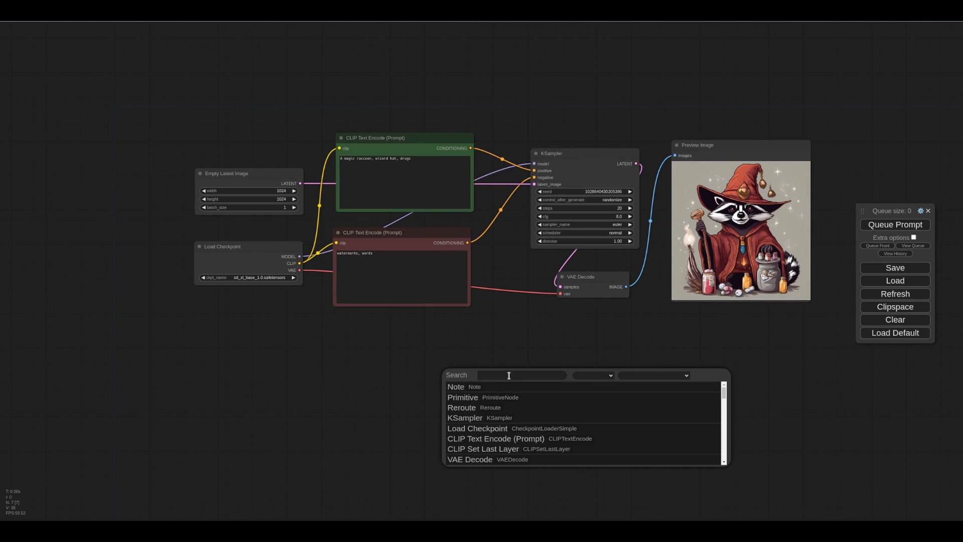
{"action": "type", "text": "load"}
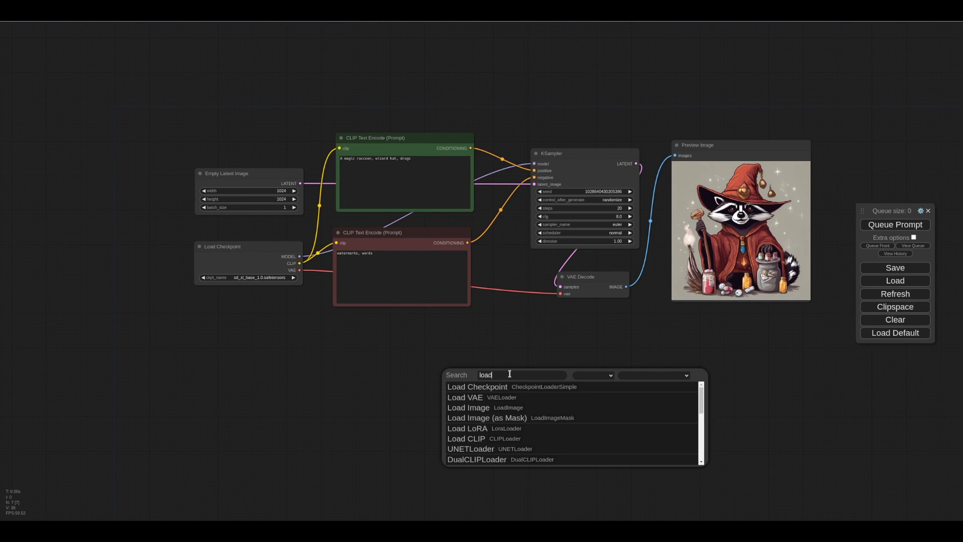
{"action": "left_click", "coordinate": [506, 408]}
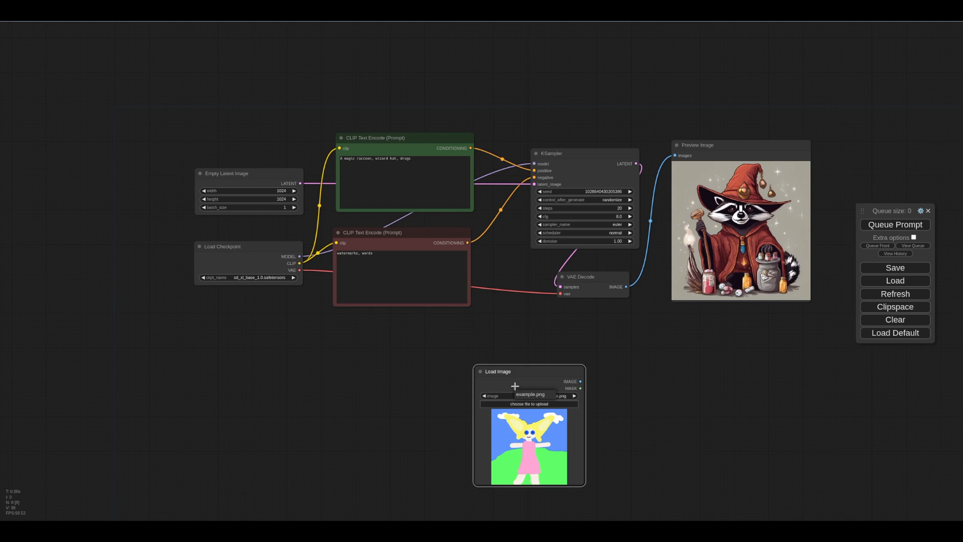
{"action": "left_click_drag", "start_coordinate": [519, 372], "coordinate": [254, 339]}
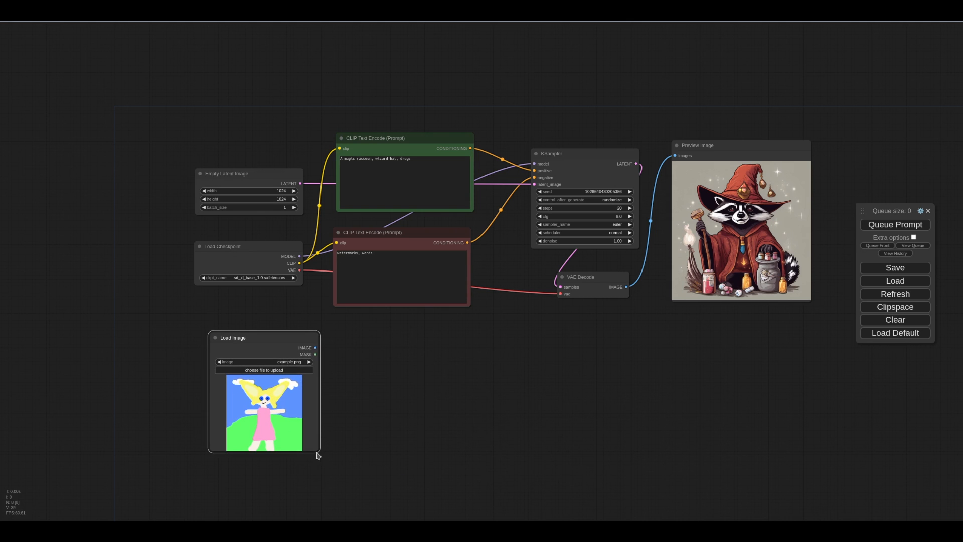
{"action": "left_click_drag", "start_coordinate": [319, 457], "coordinate": [370, 477]}
Step: Upload raccoon2.jpg from the Pictures folder into the Load Image node
{"action": "left_click", "coordinate": [293, 370]}
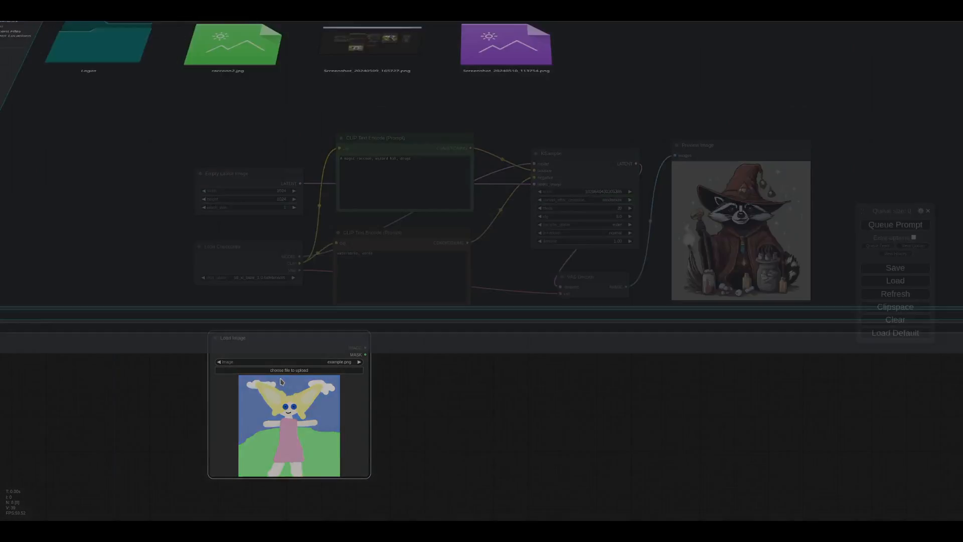
{"action": "left_click", "coordinate": [279, 84]}
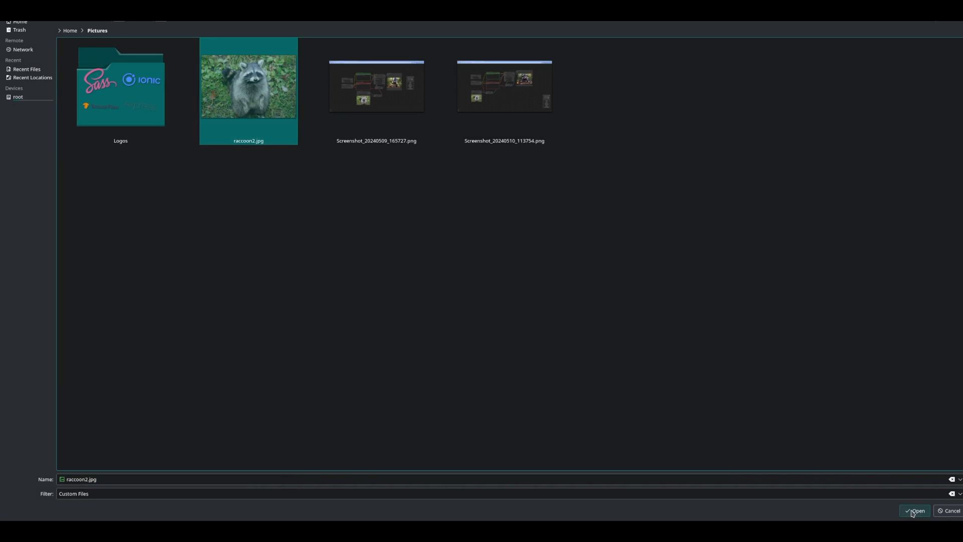
{"action": "left_click", "coordinate": [914, 511]}
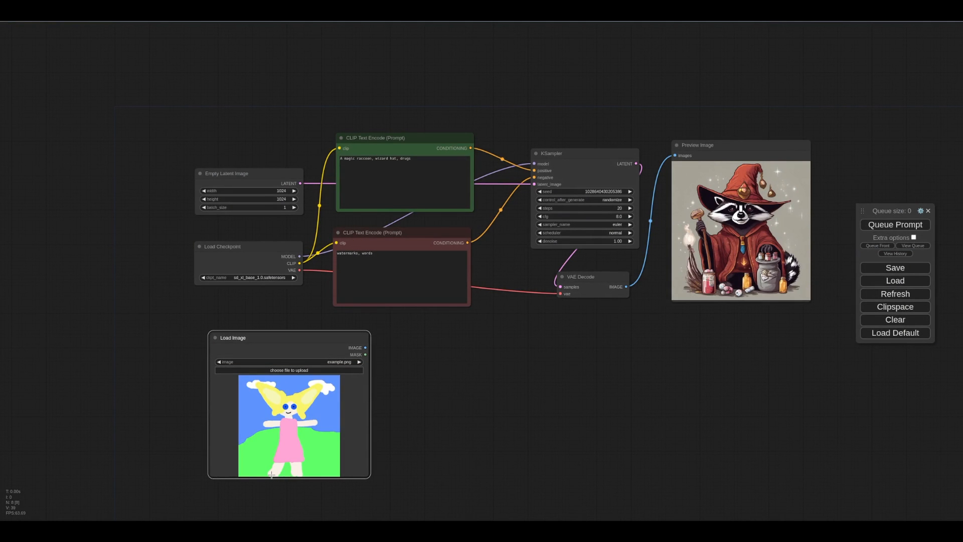
{"action": "left_click", "coordinate": [298, 371]}
{"action": "double_click", "coordinate": [249, 87]}
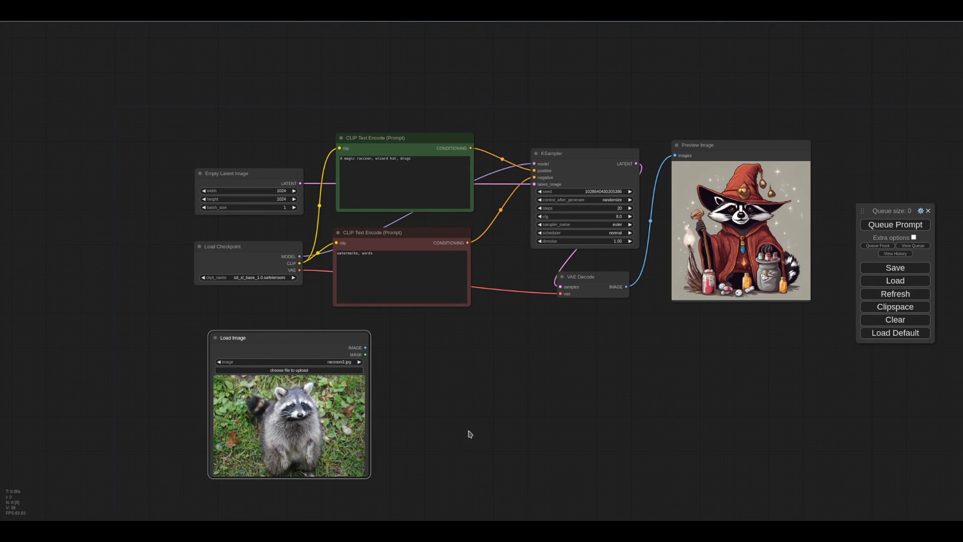
{"action": "double_click", "coordinate": [485, 421]}
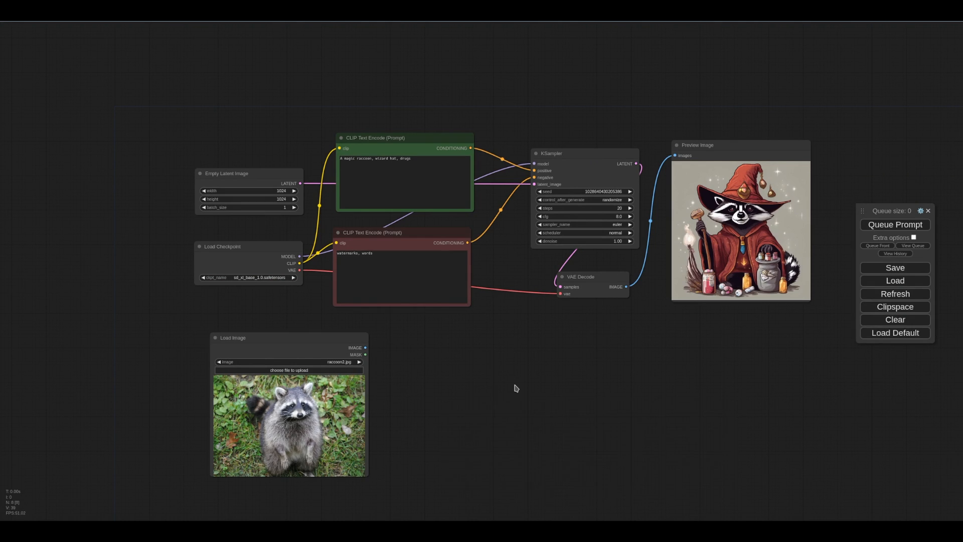
Step: Add a VAE Encode node fed by the loaded image and checkpoint VAE, and connect its LATENT to the KSampler's latent_image
{"action": "double_click", "coordinate": [562, 372]}
{"action": "type", "text": "va"}
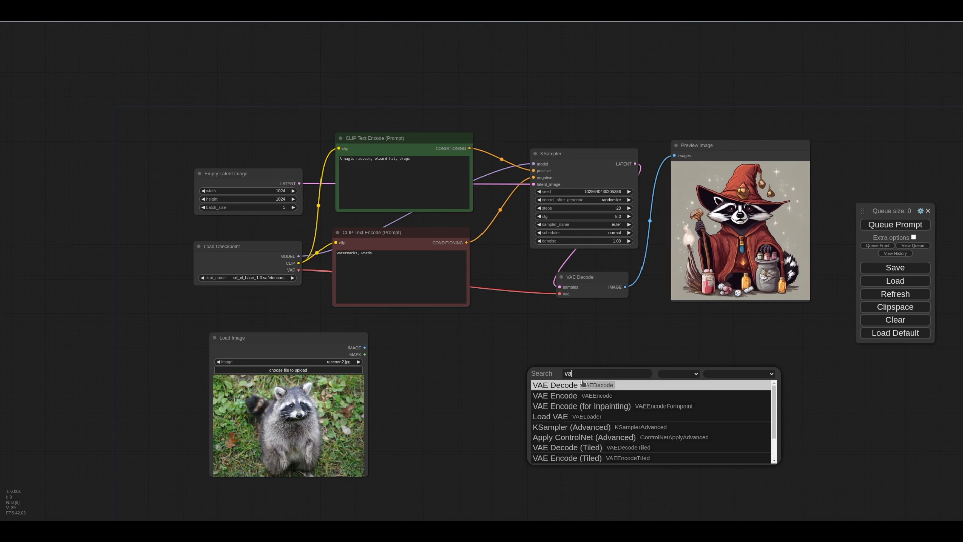
{"action": "left_click", "coordinate": [584, 396]}
{"action": "left_click_drag", "start_coordinate": [607, 390], "coordinate": [478, 364]}
{"action": "scroll", "coordinate": [463, 377], "scroll_direction": "up", "scroll_amount": 6}
{"action": "mouse_move", "coordinate": [458, 329]}
{"action": "left_mouse_down"}
{"action": "mouse_move", "coordinate": [450, 308]}
{"action": "mouse_move", "coordinate": [453, 319]}
{"action": "left_mouse_up"}
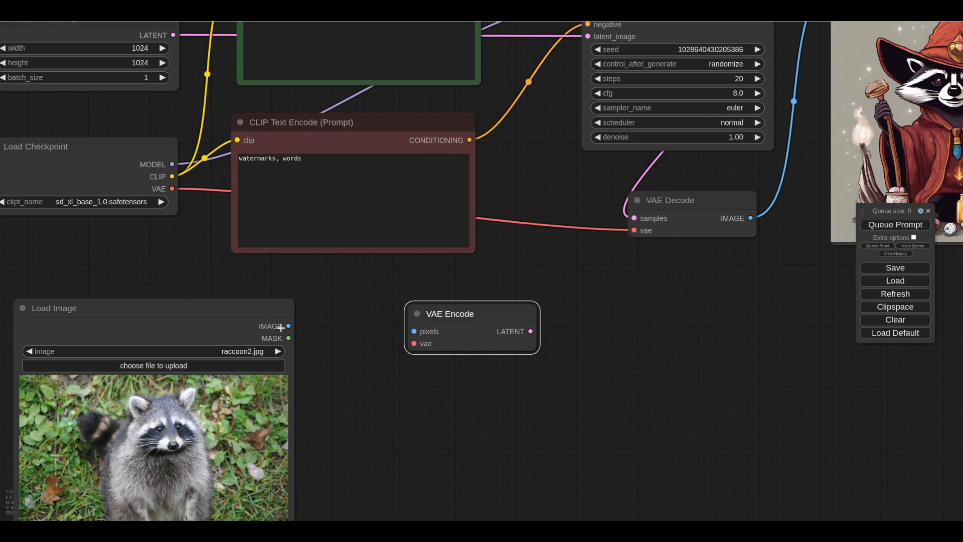
{"action": "left_click_drag", "start_coordinate": [288, 326], "coordinate": [177, 191]}
{"action": "scroll", "coordinate": [600, 375], "scroll_direction": "down", "scroll_amount": 4}
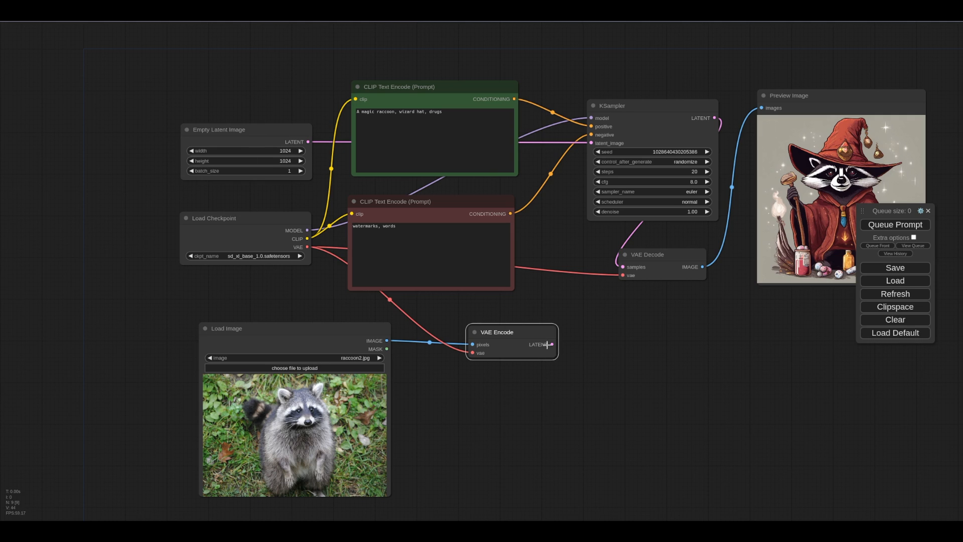
{"action": "left_click_drag", "start_coordinate": [551, 344], "coordinate": [592, 143]}
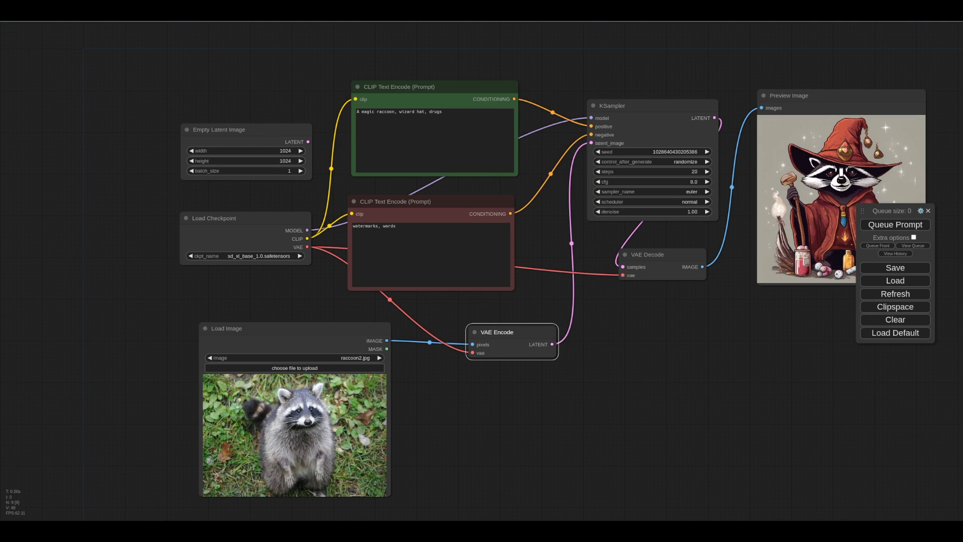
Step: Queue the image-to-image prompt and enlarge the Preview Image node
{"action": "scroll", "coordinate": [652, 396], "scroll_direction": "down", "scroll_amount": 2}
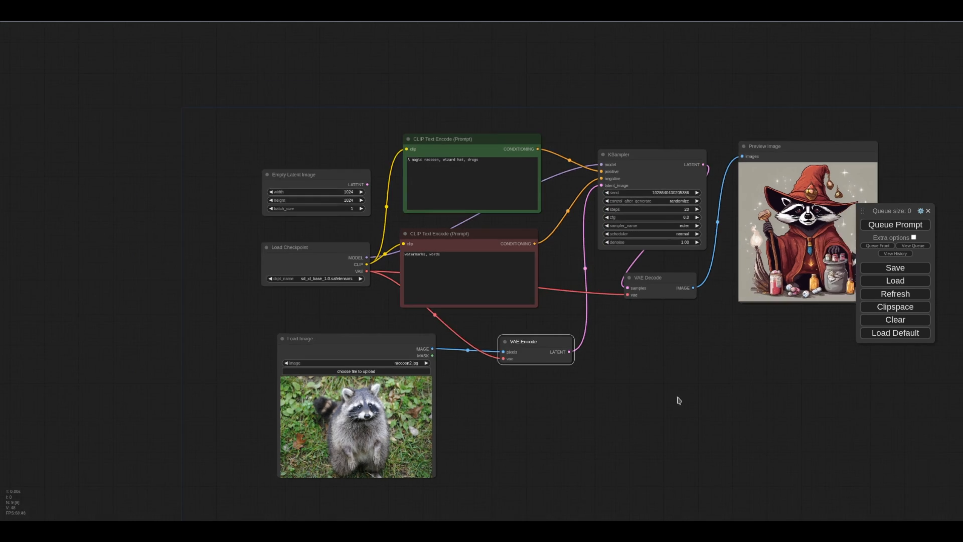
{"action": "left_click_drag", "start_coordinate": [667, 393], "coordinate": [593, 382]}
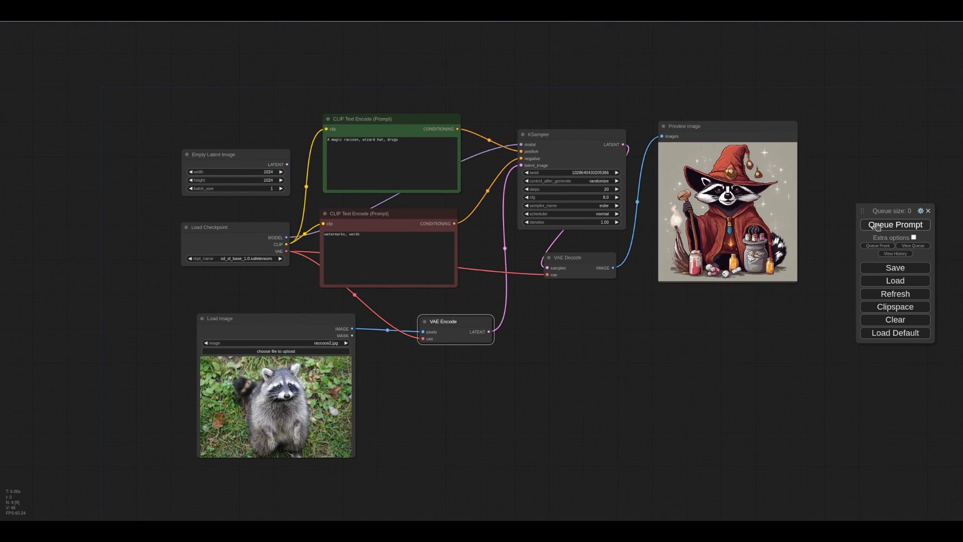
{"action": "left_click", "coordinate": [877, 225]}
{"action": "left_click_drag", "start_coordinate": [891, 211], "coordinate": [893, 167]}
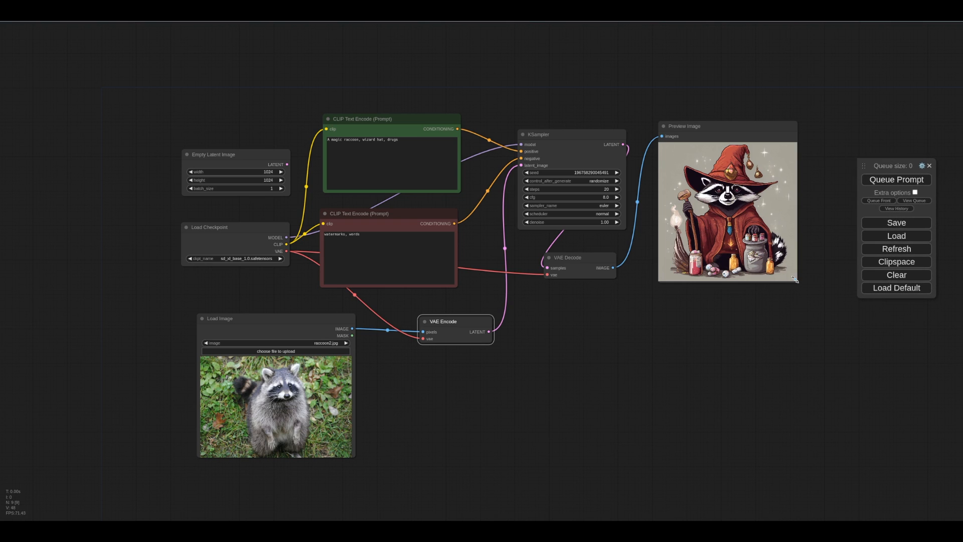
{"action": "left_click_drag", "start_coordinate": [794, 280], "coordinate": [837, 330]}
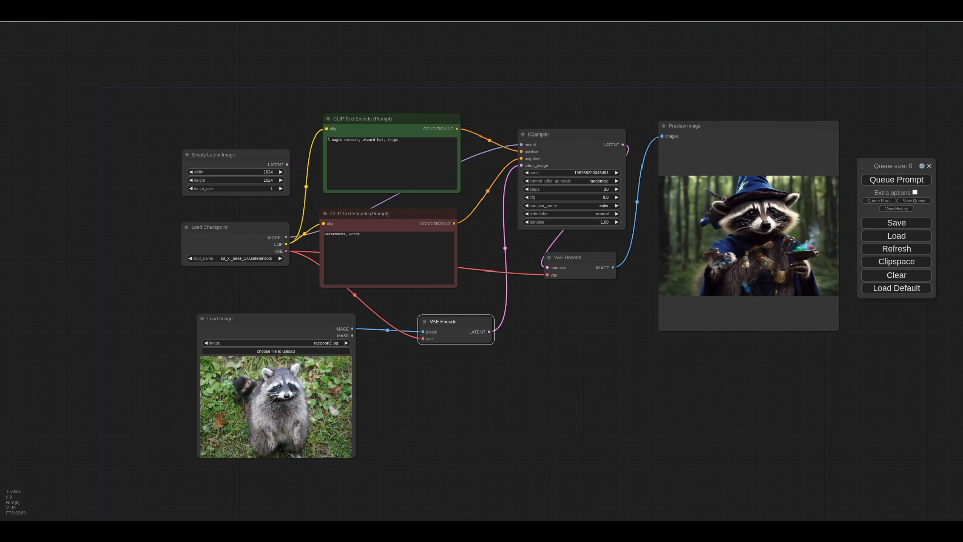
Step: Set the KSampler's control_after_generate to fixed and cfg to 7.5, then queue the prompt
{"action": "left_click", "coordinate": [599, 181]}
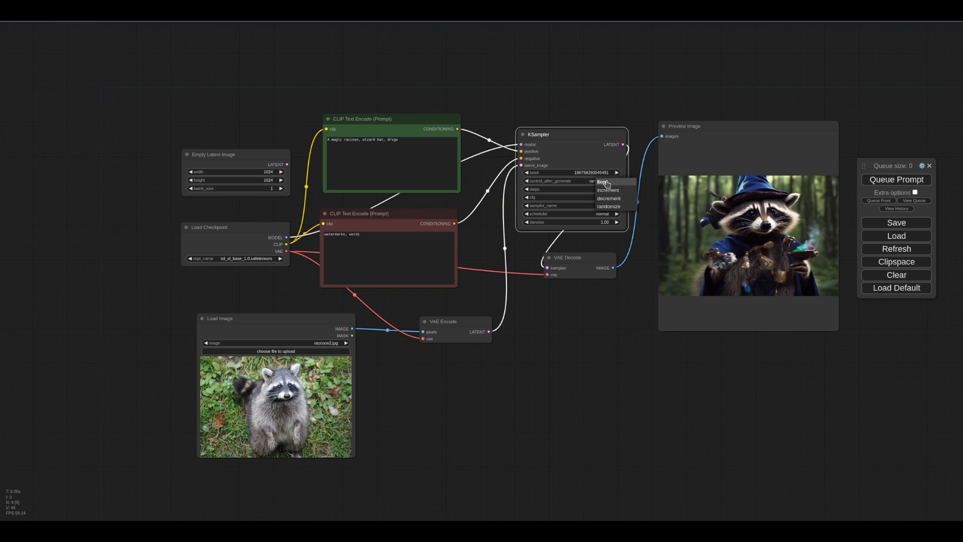
{"action": "left_click", "coordinate": [604, 182]}
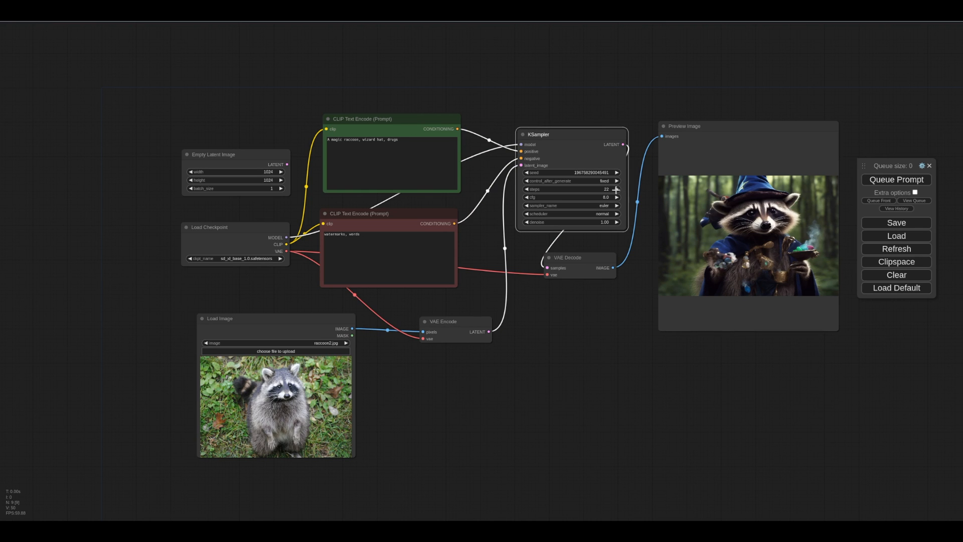
{"action": "left_click", "coordinate": [526, 197]}
{"action": "left_click", "coordinate": [880, 180]}
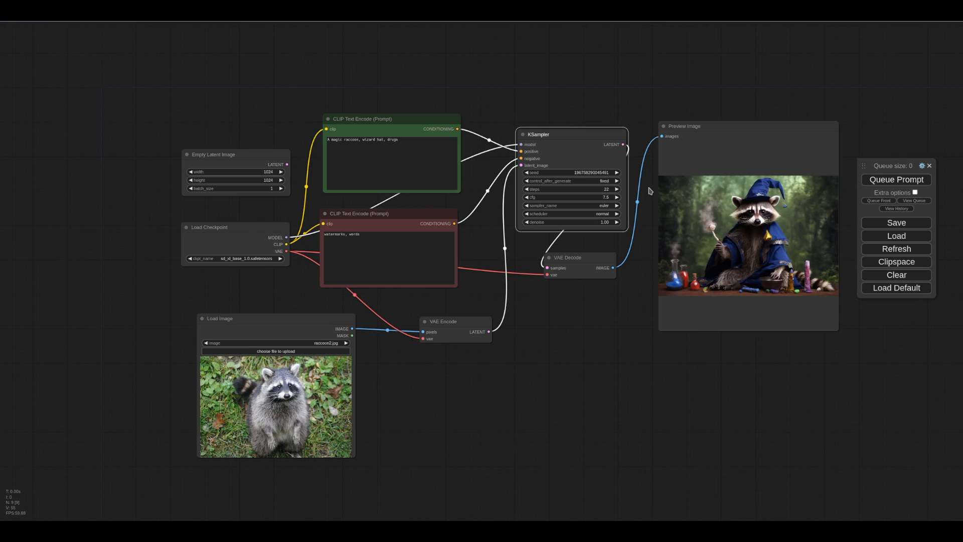
Step: Lower the KSampler's denoise to 0.97 and queue the prompt again
{"action": "left_click", "coordinate": [524, 222]}
{"action": "left_click", "coordinate": [525, 222]}
{"action": "left_click_drag", "start_coordinate": [482, 153], "coordinate": [668, 248]}
{"action": "left_click_drag", "start_coordinate": [704, 203], "coordinate": [499, 100]}
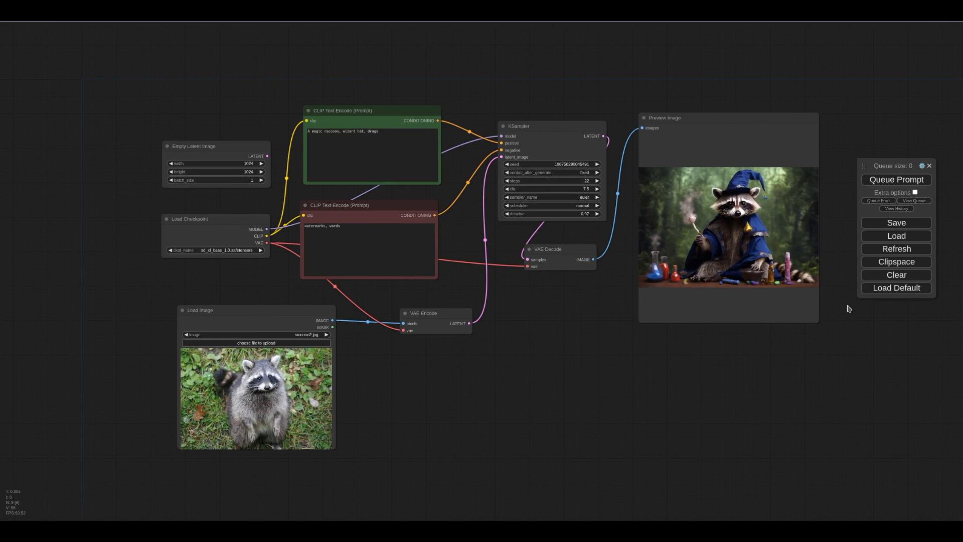
{"action": "left_click", "coordinate": [886, 180]}
{"action": "left_click", "coordinate": [596, 181]}
{"action": "left_click", "coordinate": [877, 182]}
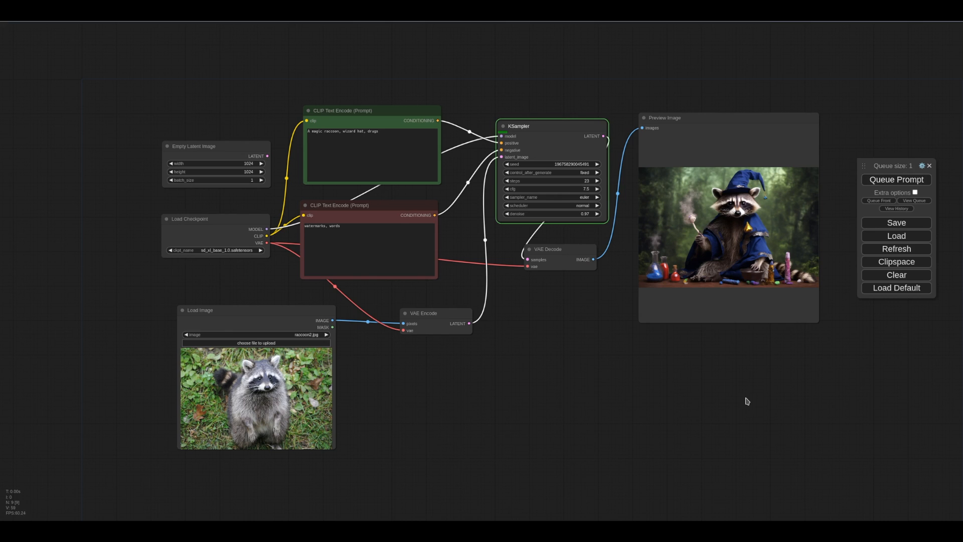